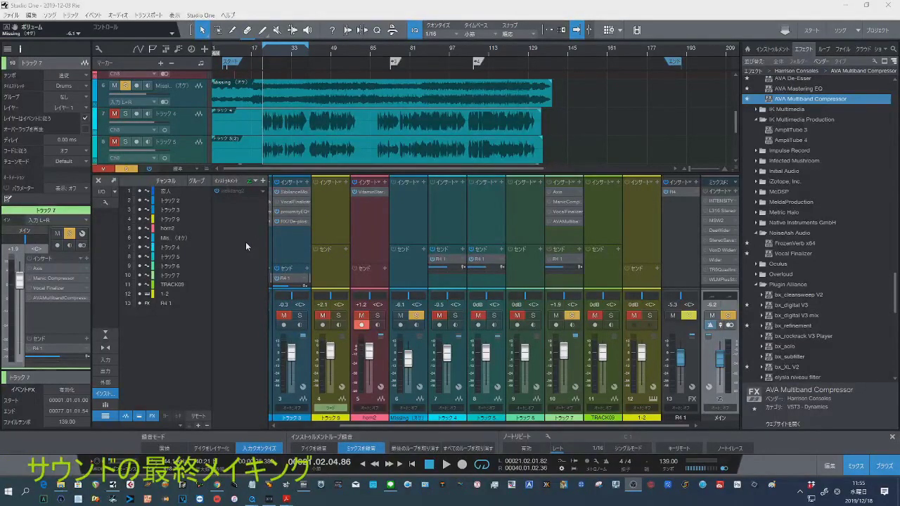
Enable the Axis insert on track 7, comparing playback without and with it from around bar 22
left_click(448, 464)
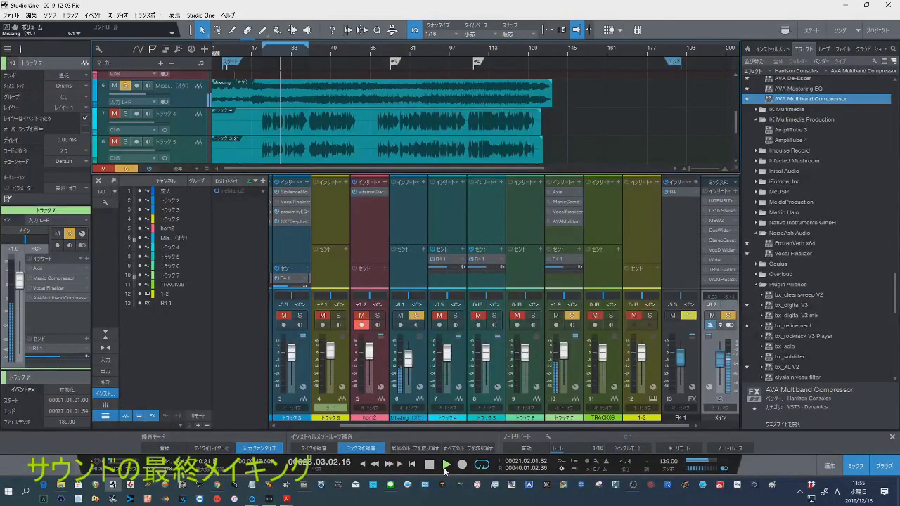
left_click(435, 470)
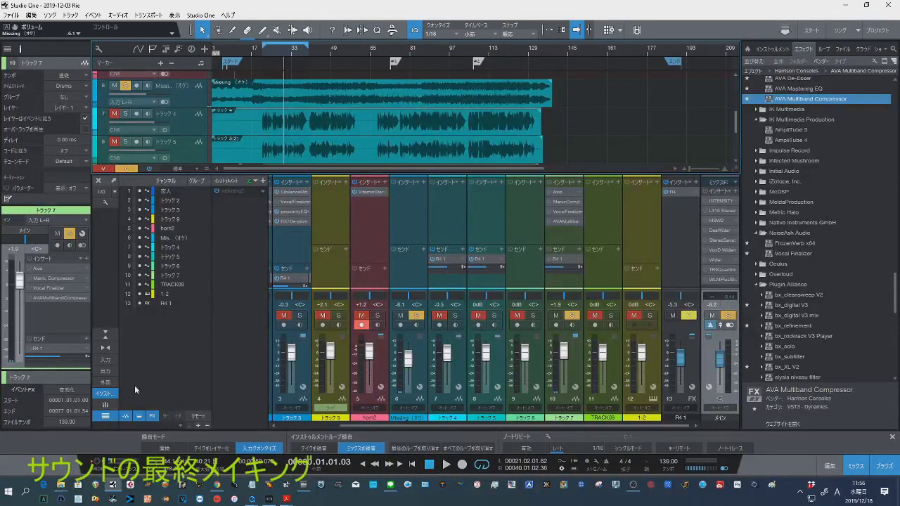
left_click(29, 261)
left_click(266, 53)
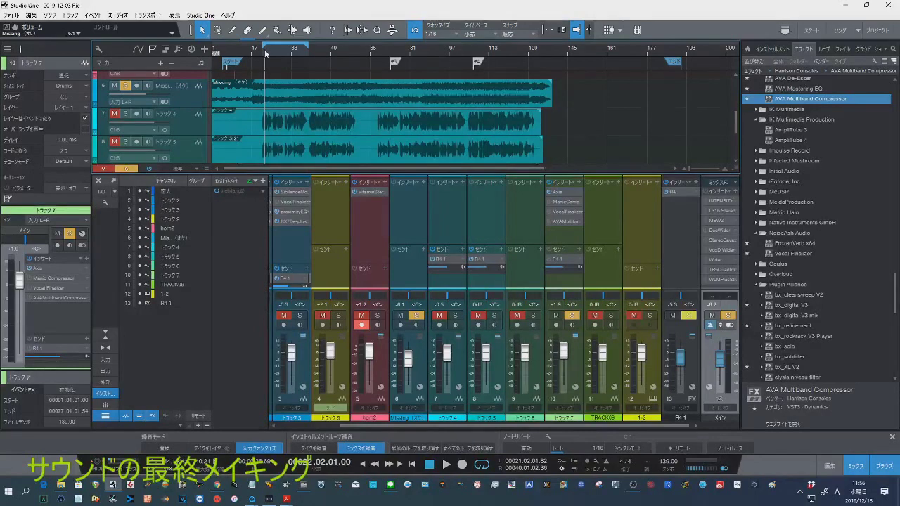
key("space")
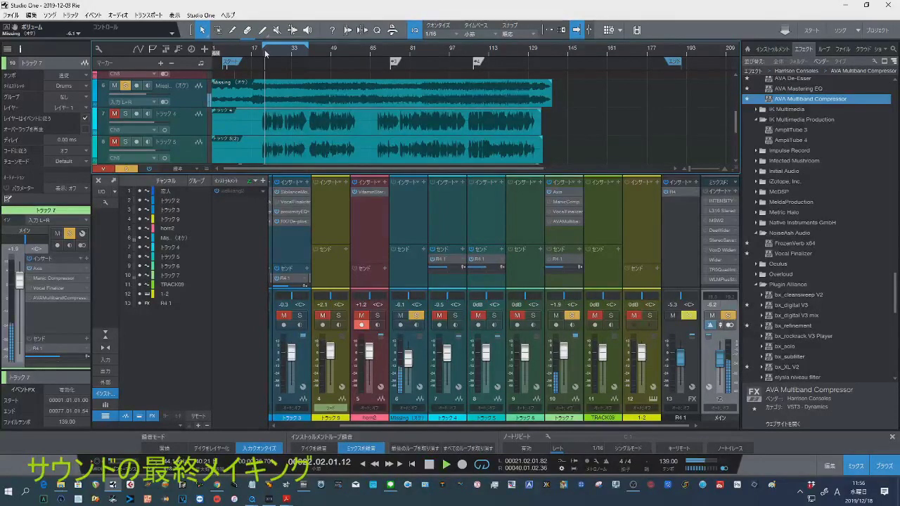
Open Axis on track 7 and set the S-Spread of band 1, below 200 Hz, to 71%
left_click(39, 269)
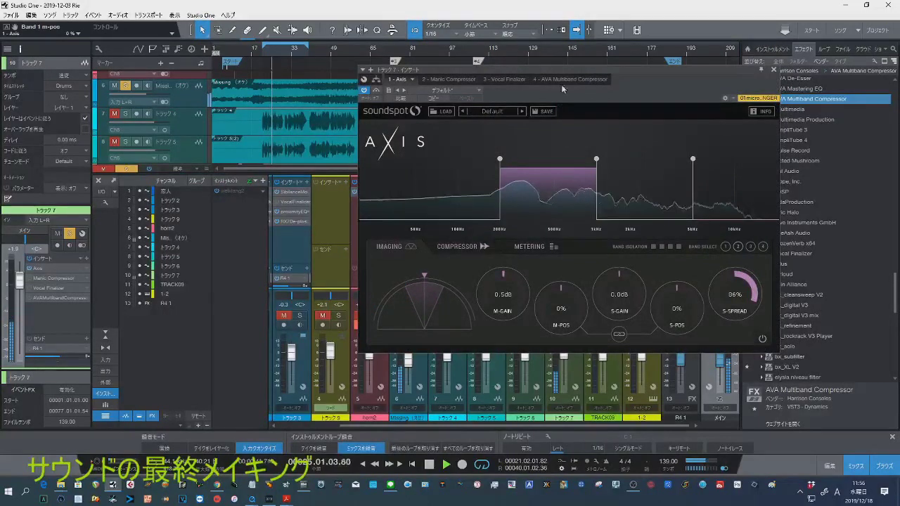
left_click_drag(566, 71, 519, 79)
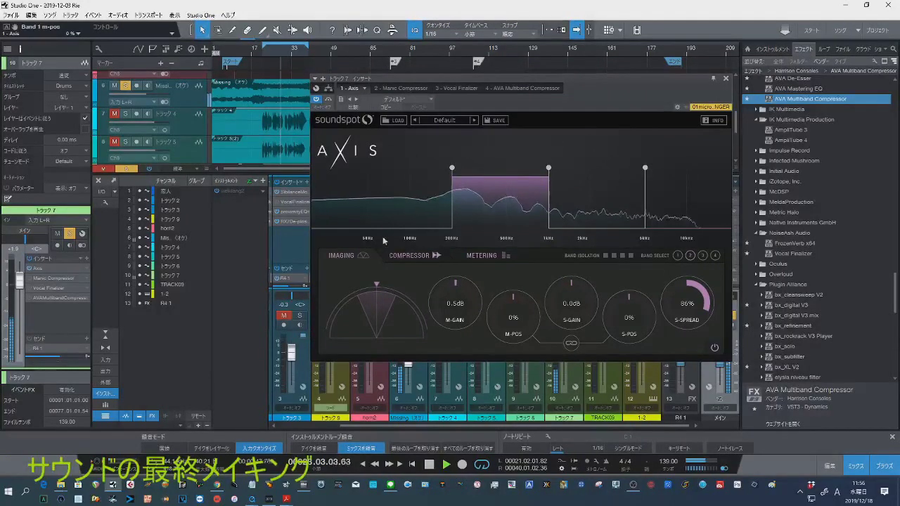
left_click(389, 210)
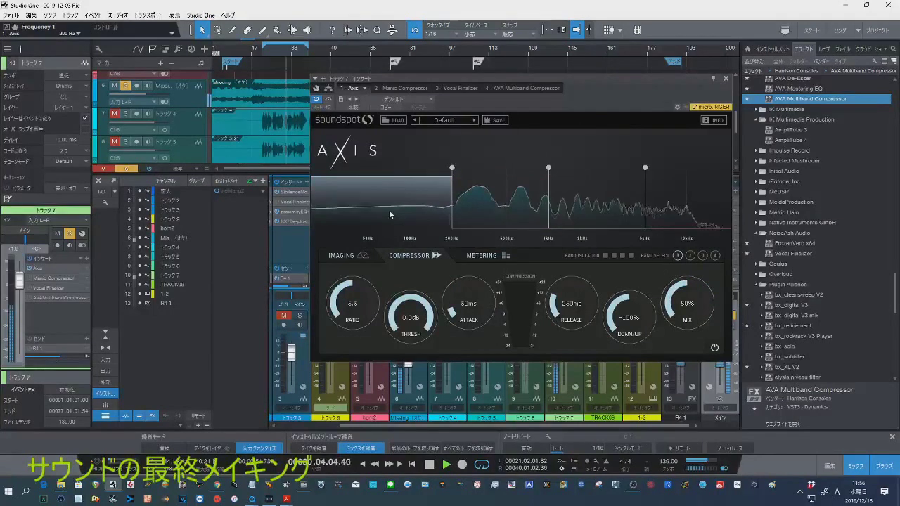
left_click(344, 256)
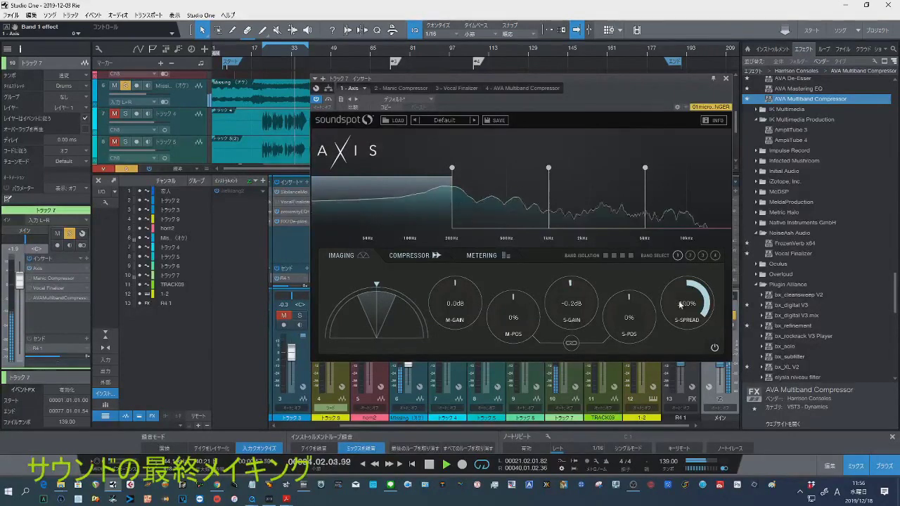
left_click(705, 300)
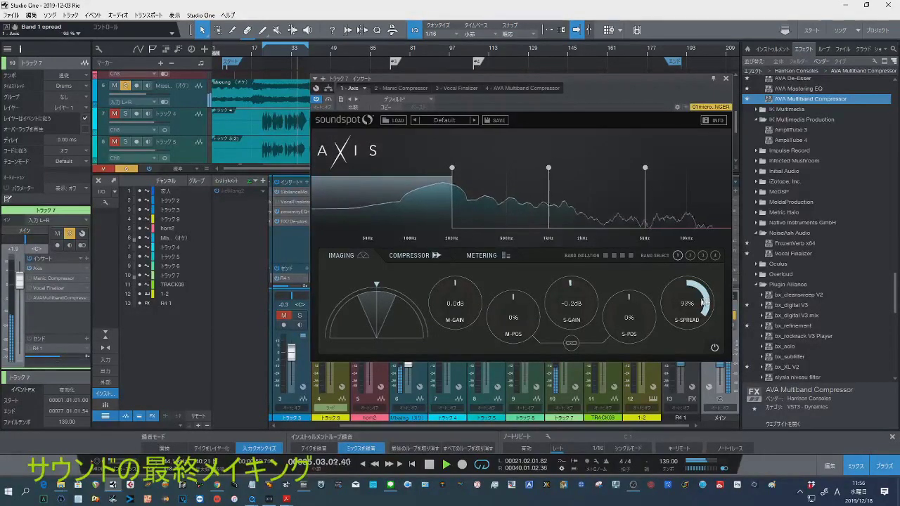
left_click_drag(706, 299, 687, 325)
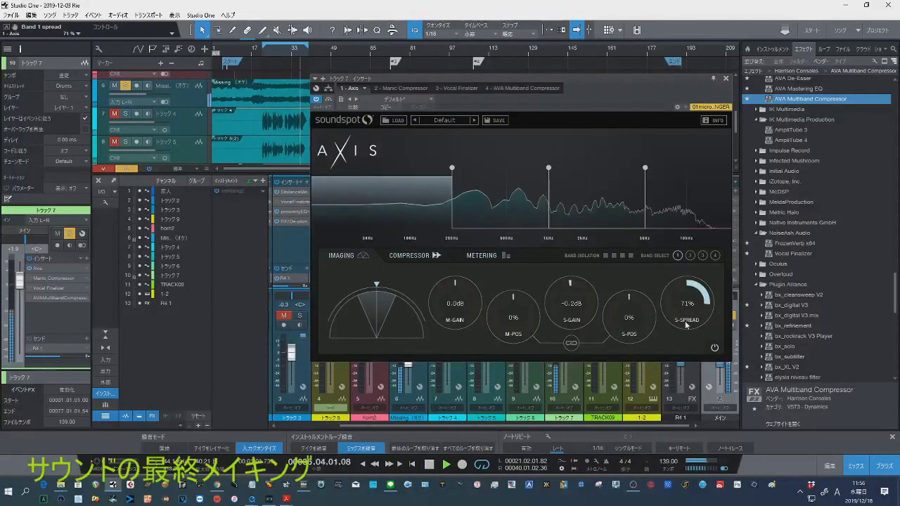
In the Axis compressor for band 1, set the ratio to 5.7 and the attack to 57 ms
left_click(414, 255)
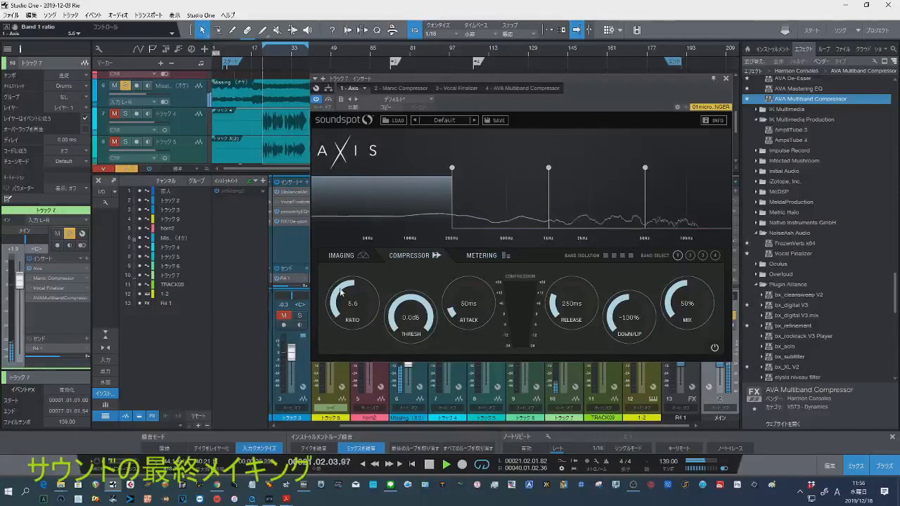
left_click_drag(340, 294, 342, 290)
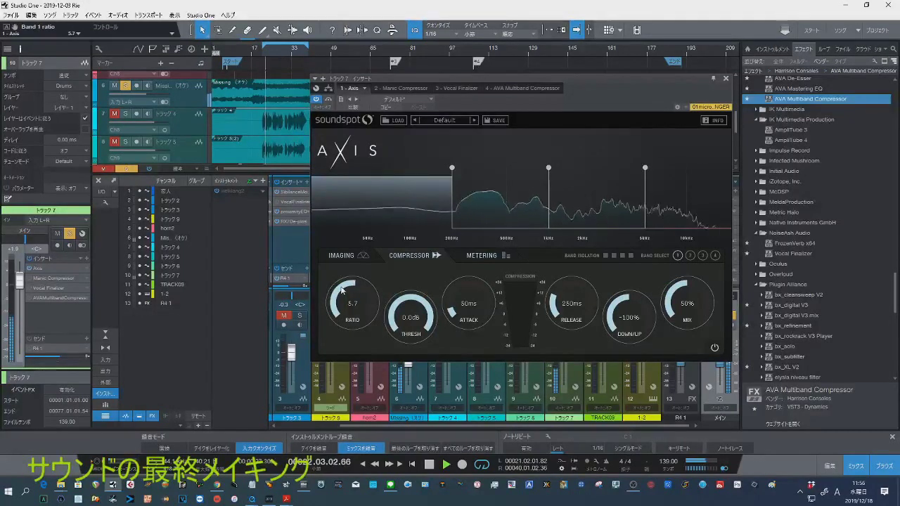
left_click_drag(464, 314, 462, 307)
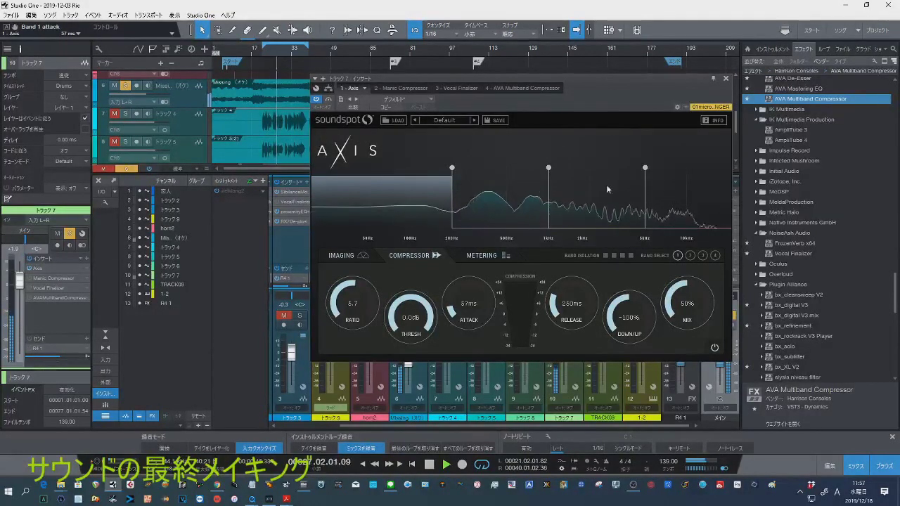
For Axis band 2, set the imaging S-Spread to 63% and the compressor mix to 64%, ending with playback stopped
left_click(501, 203)
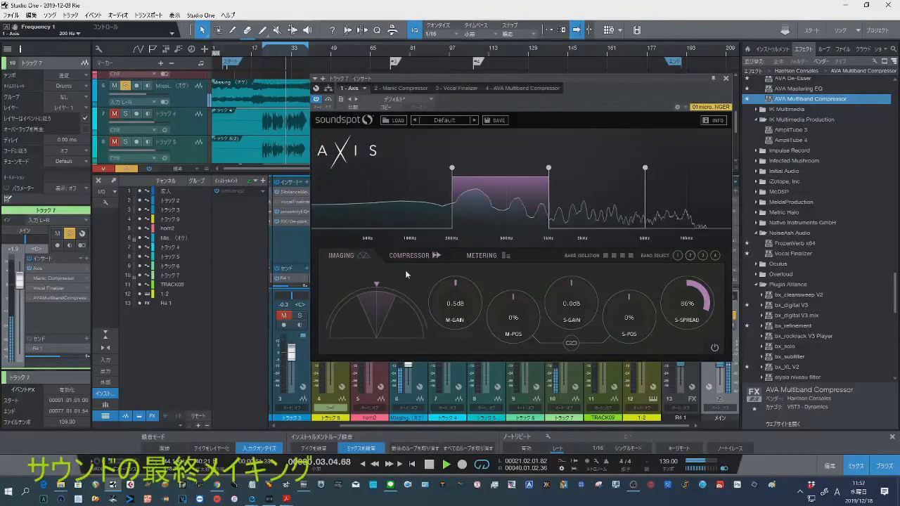
left_click_drag(696, 301, 504, 306)
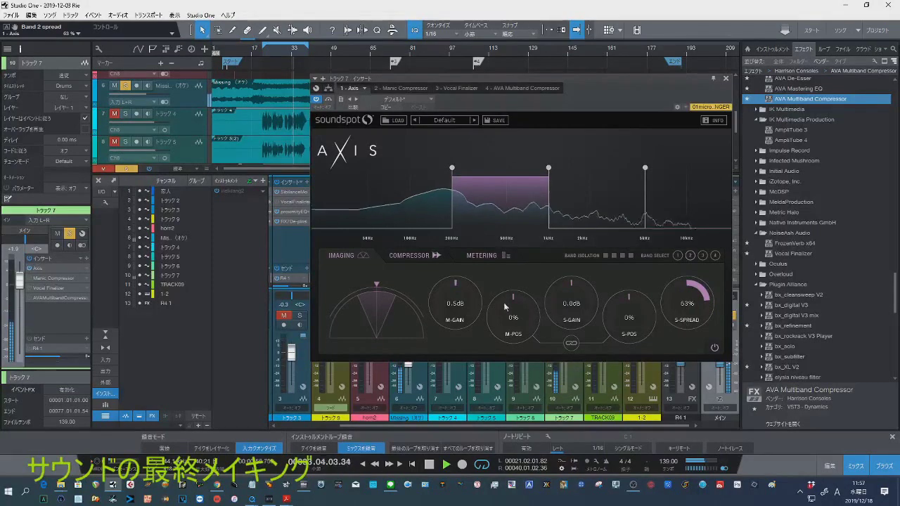
left_click(421, 255)
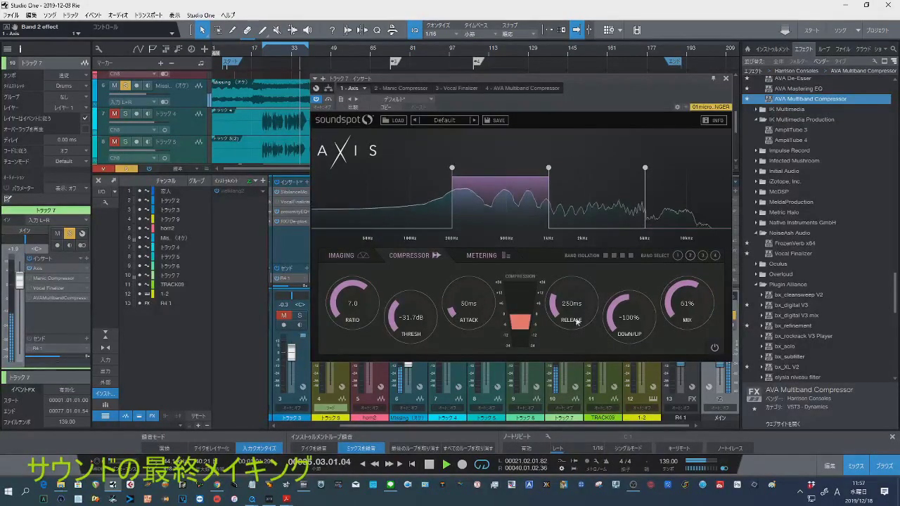
left_click_drag(675, 299, 675, 294)
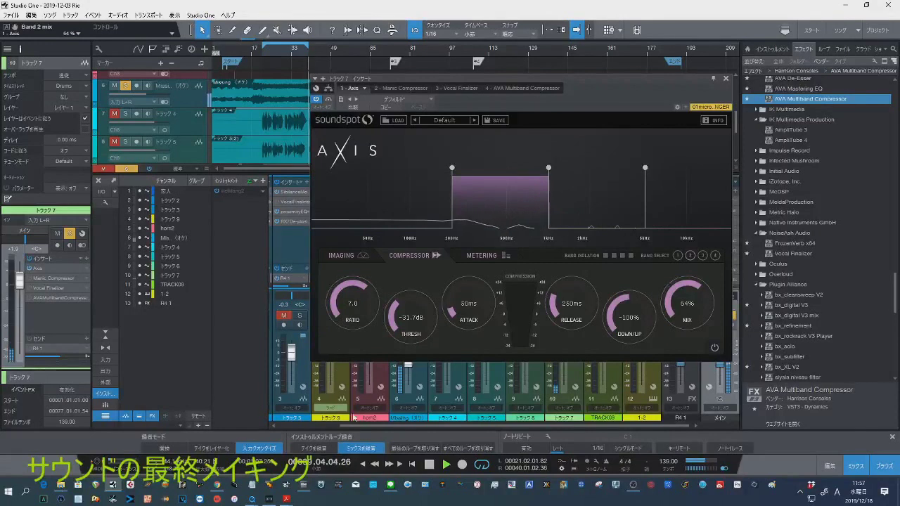
left_click(432, 466)
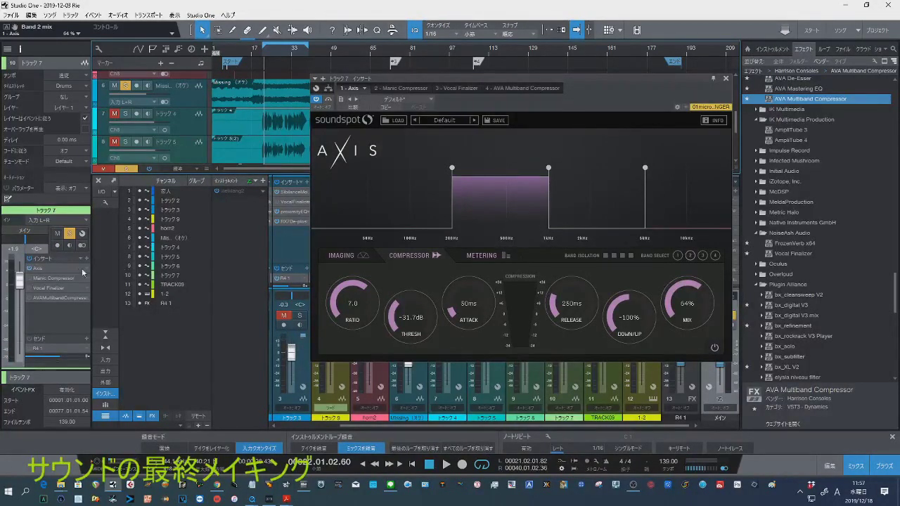
Open Manic Compressor on track 7, look through its Sheer, Gritty, Digital and Vintage modes, and choose Clean
left_click(41, 280)
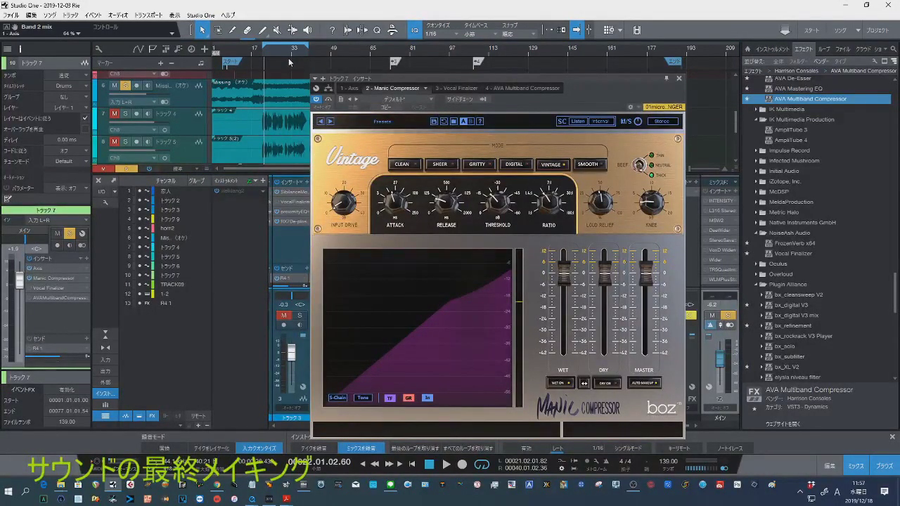
left_click(440, 165)
left_click(477, 165)
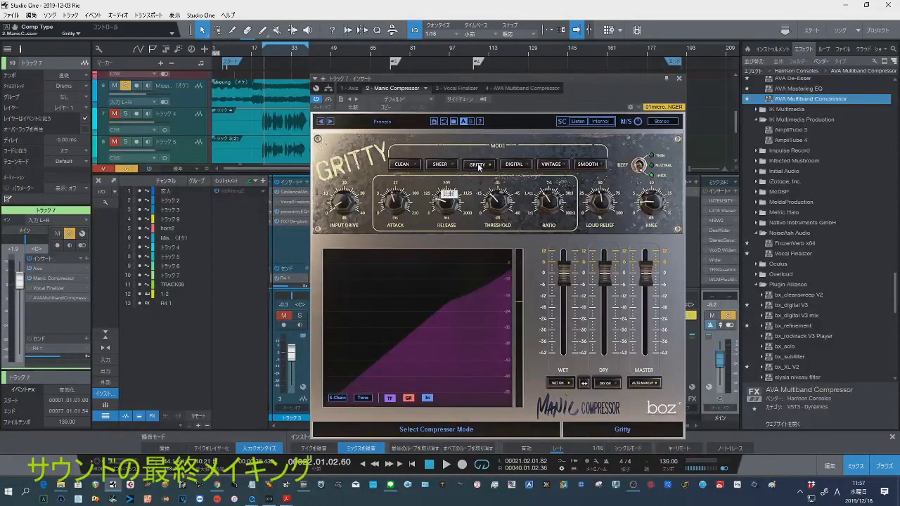
left_click(512, 165)
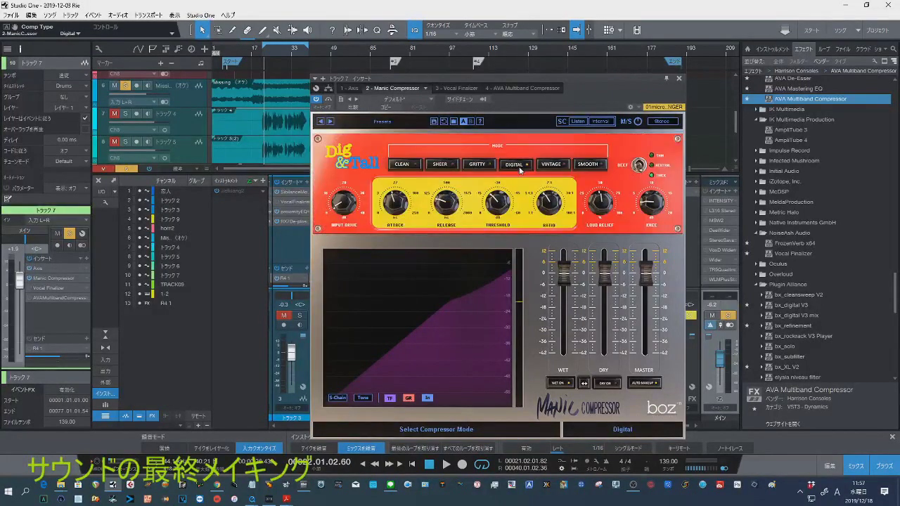
left_click(552, 166)
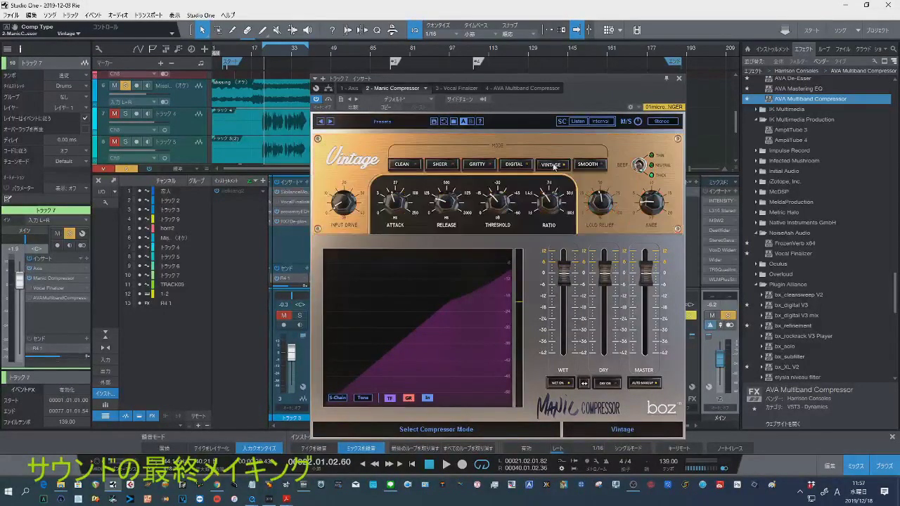
left_click(403, 166)
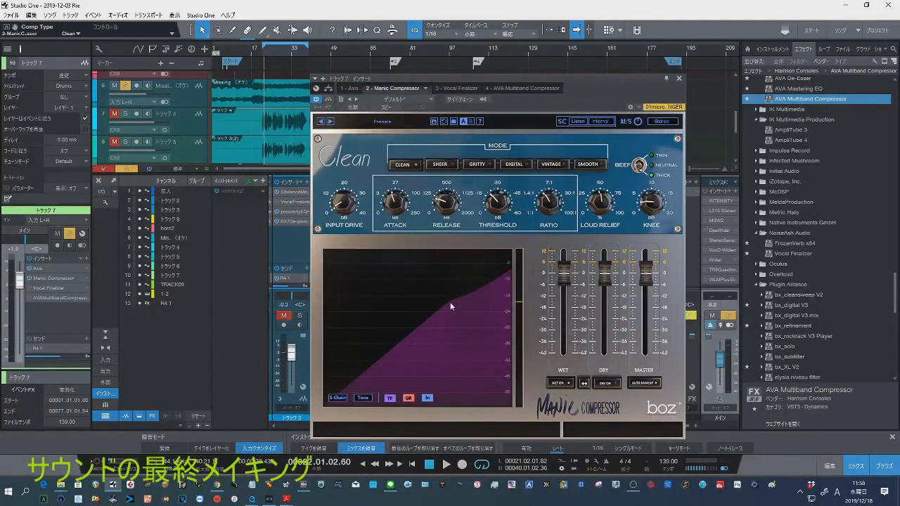
During playback, set the Manic Compressor's threshold to -21.5 dB and its input drive to 8.36 dB
mouse_move(507, 217)
left_click_drag(496, 200, 496, 200)
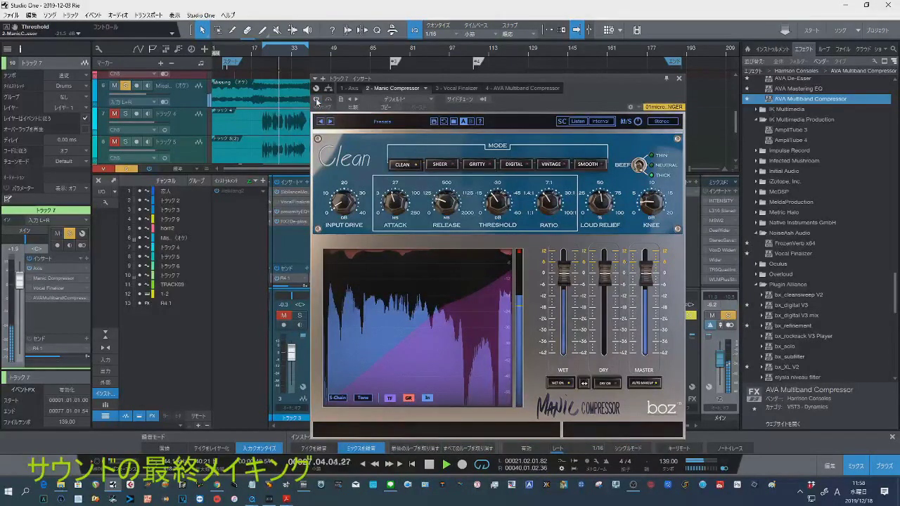
mouse_move(342, 197)
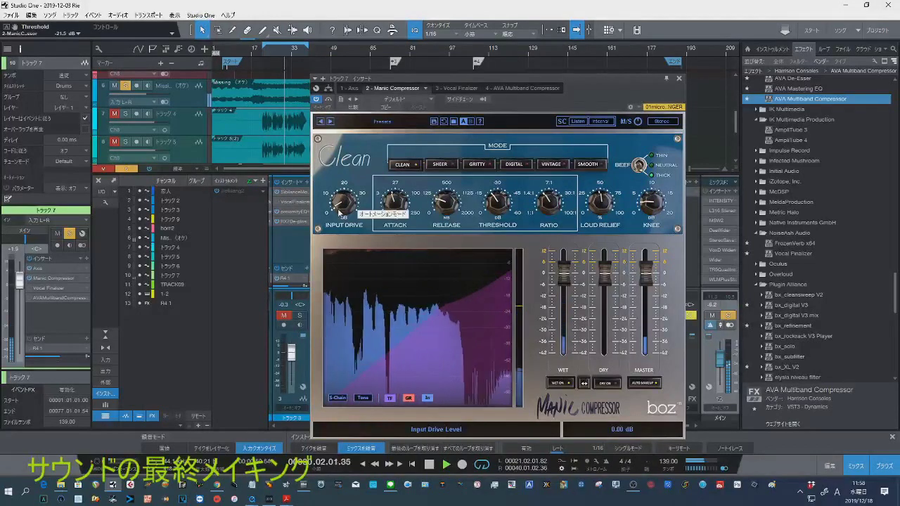
left_click_drag(341, 211, 337, 192)
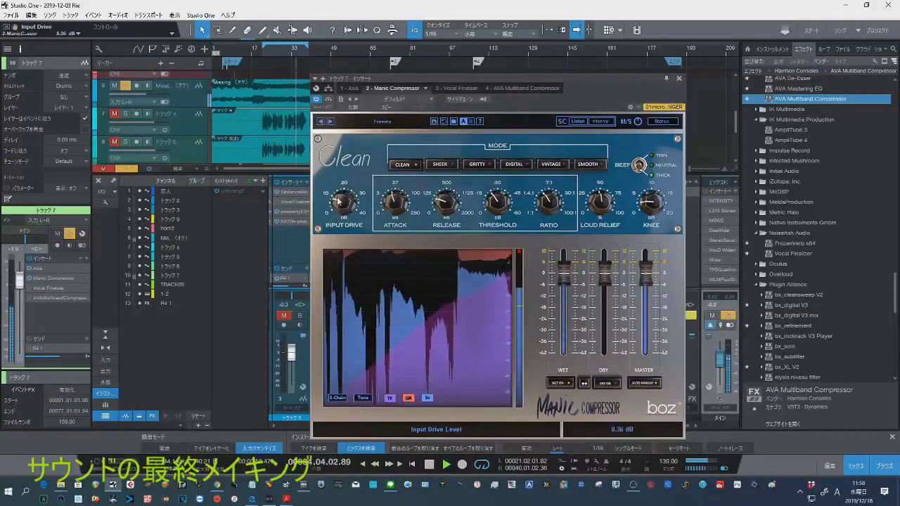
Fine-tune the Manic Compressor with a threshold of -23.3 dB, a 4.0:1 ratio and a 16.2 ms attack
left_click_drag(494, 202, 495, 203)
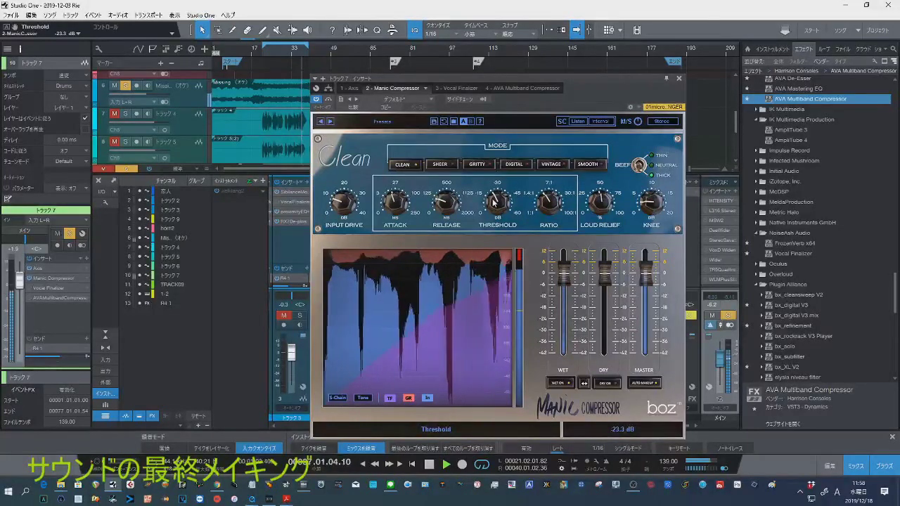
left_click_drag(545, 201, 546, 199)
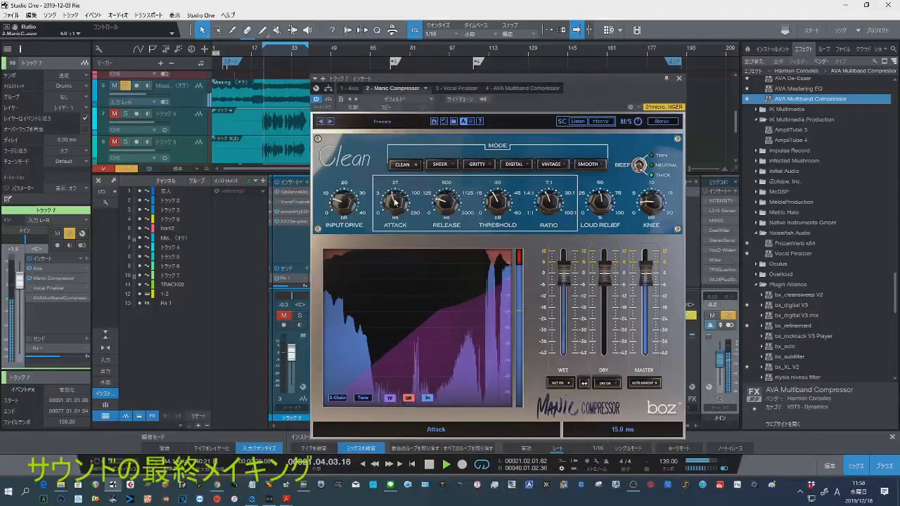
left_click_drag(394, 203, 395, 200)
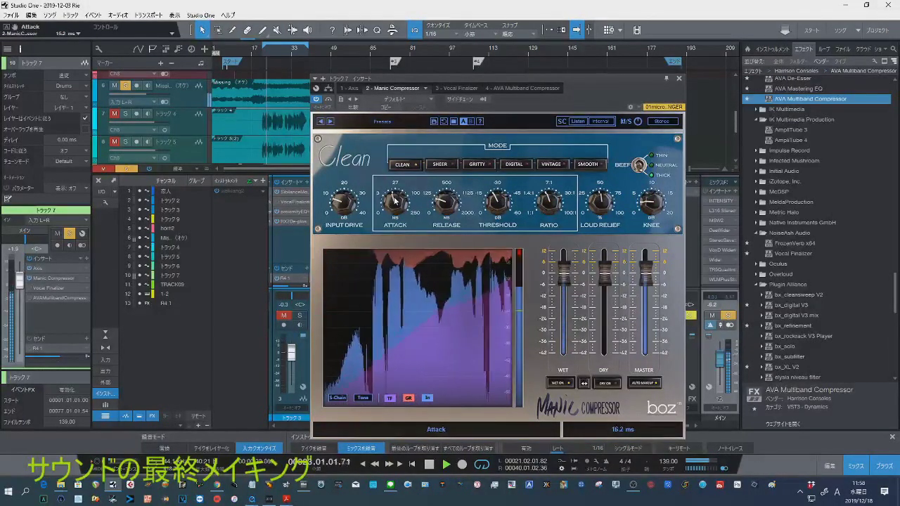
mouse_move(571, 331)
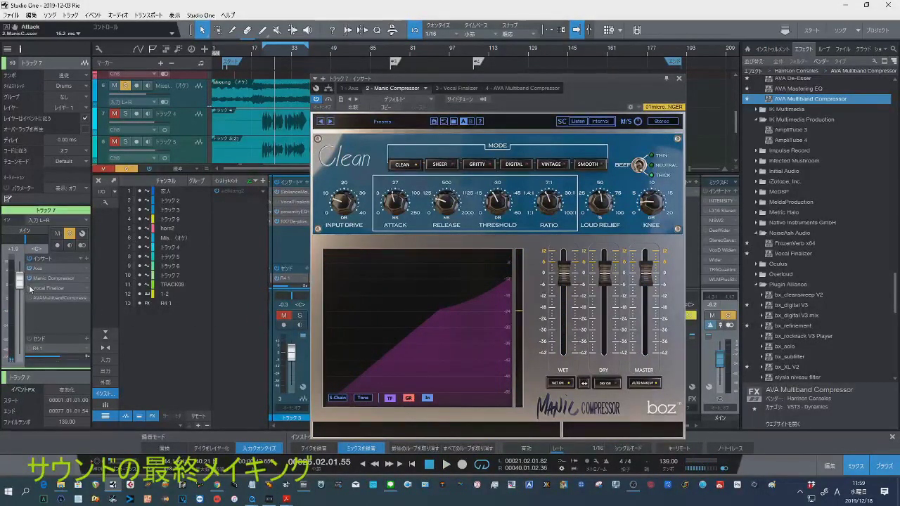
Enable and open Vocal Finalizer on track 7, and adjust its compressor intensity during playback
left_click(65, 287)
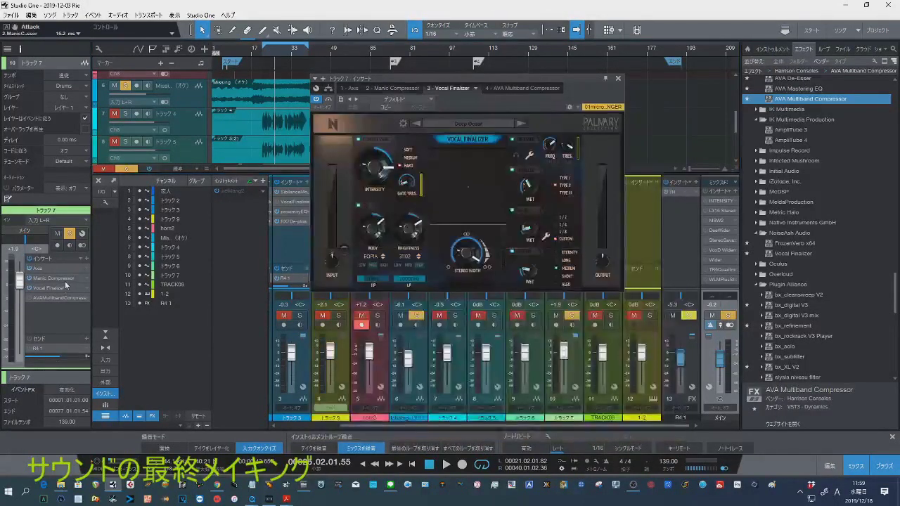
key("space")
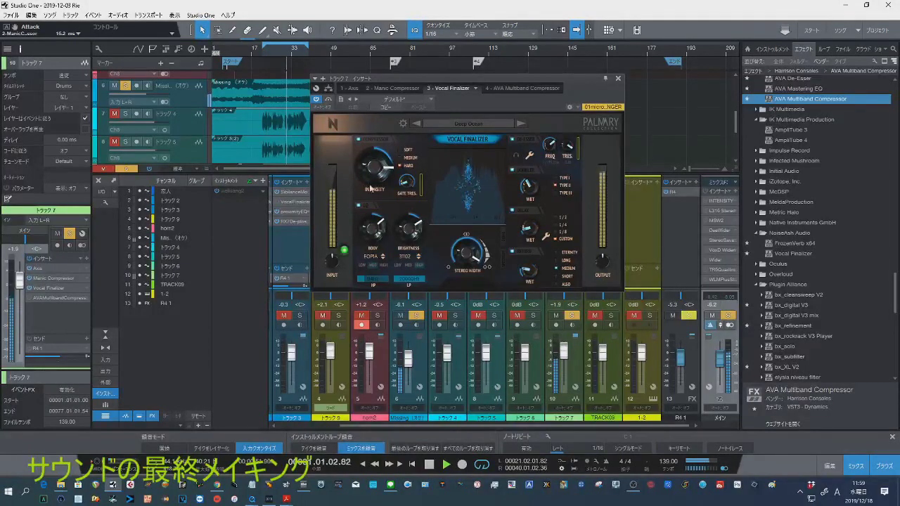
left_click_drag(377, 171, 374, 187)
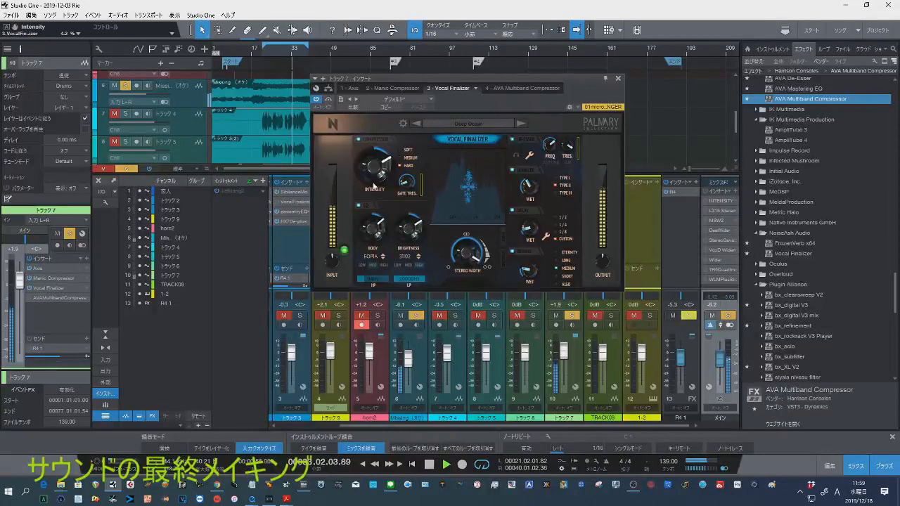
Set the Vocal Finalizer's brightness to 4.6 dB
left_click_drag(405, 230, 398, 247)
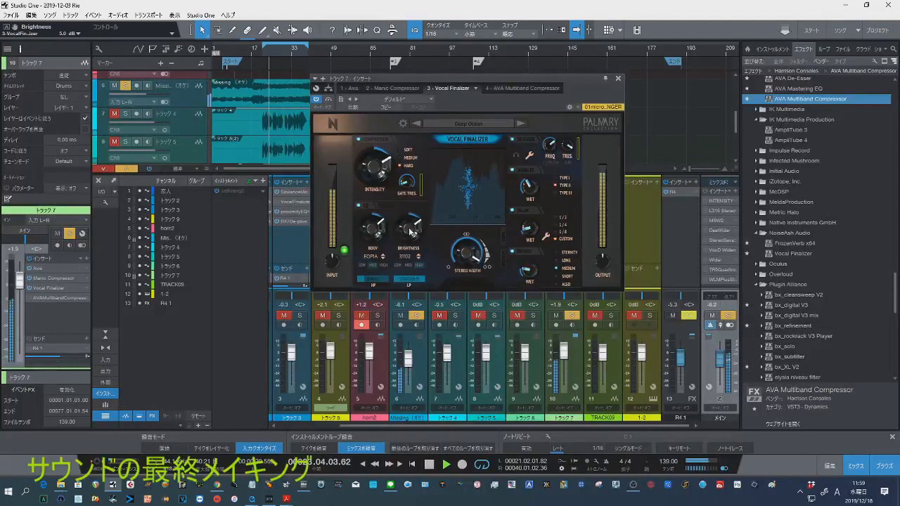
scroll(409, 232, "down", 1)
scroll(410, 232, "down", 3)
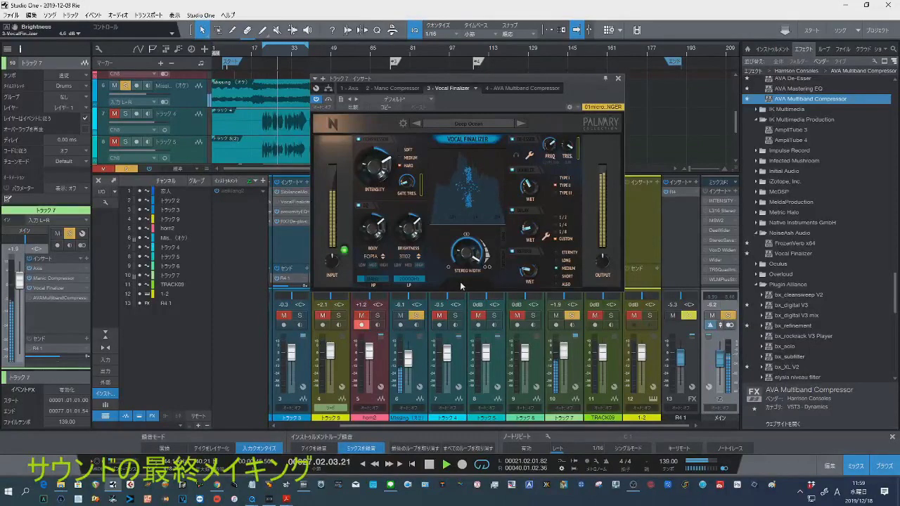
Set the Vocal Finalizer's stereo width to 172 during playback
scroll(465, 257, "down", 2)
left_click_drag(465, 256, 465, 257)
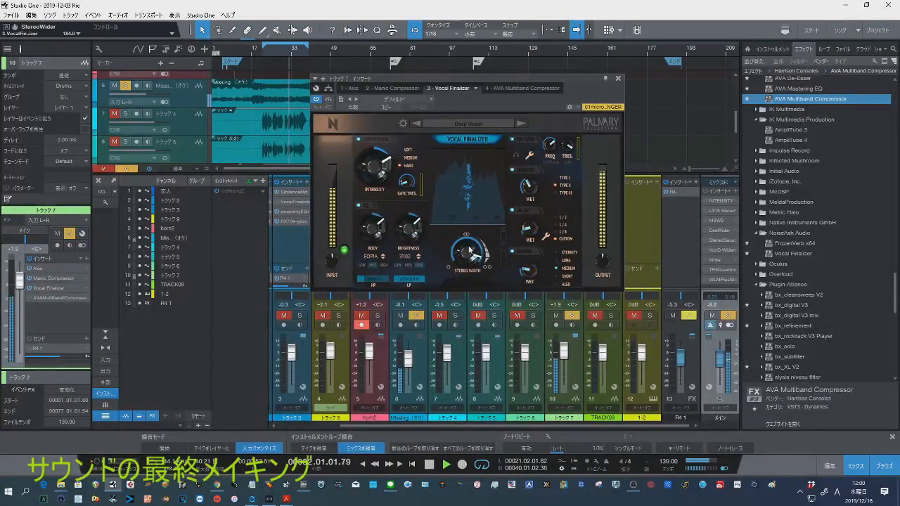
left_click_drag(464, 254, 460, 258)
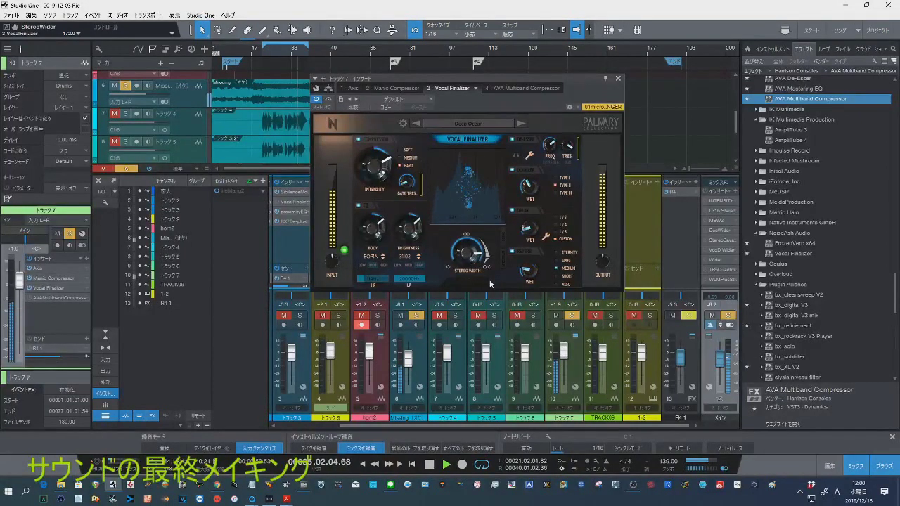
Raise the Vocal Finalizer's reverb wet amount, set its de-esser threshold to -17.6 dB, and stop playback
left_click(526, 272)
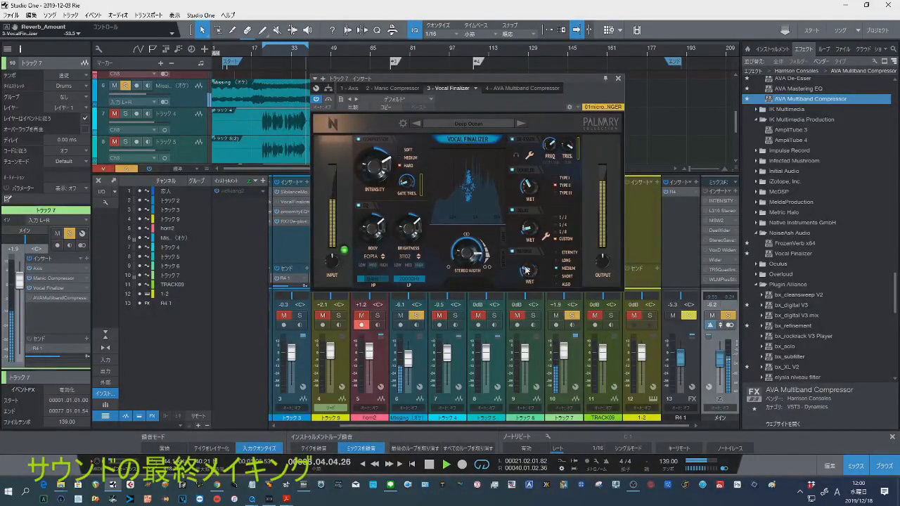
left_click_drag(526, 270, 526, 261)
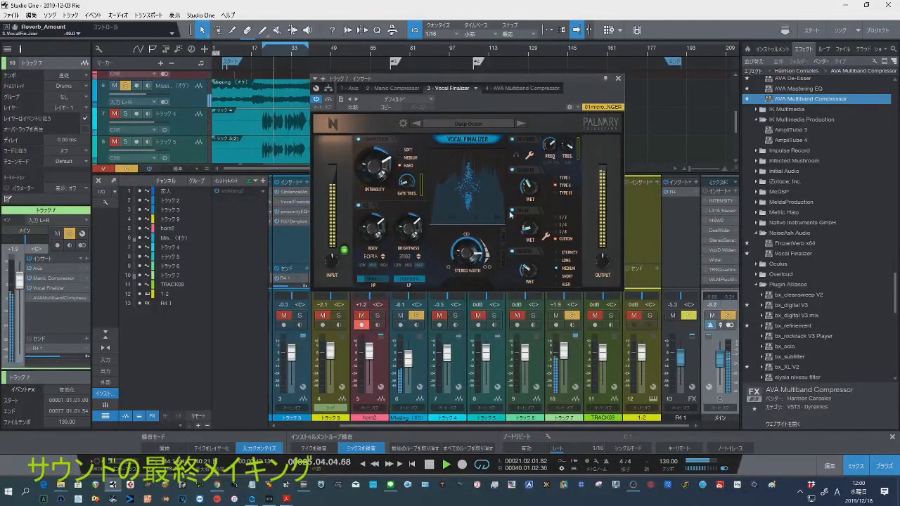
left_click_drag(524, 186, 524, 184)
left_click(569, 155)
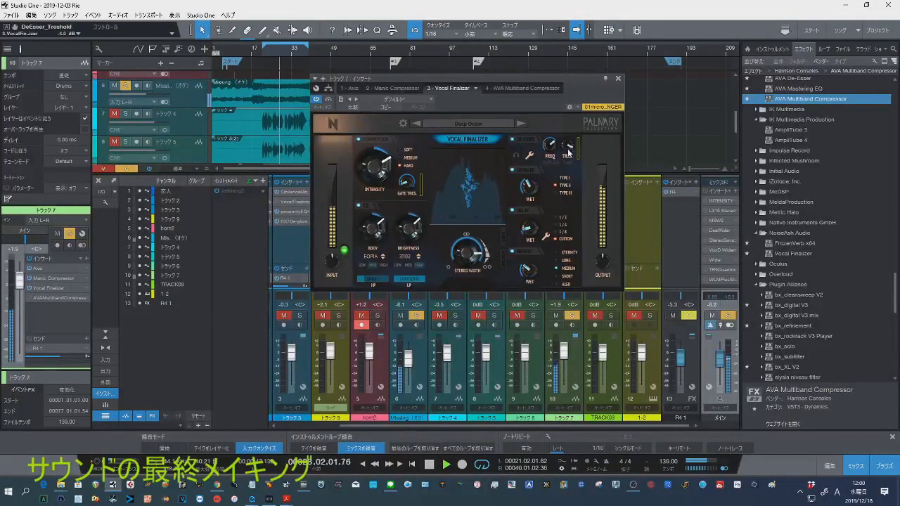
left_click_drag(568, 156, 566, 161)
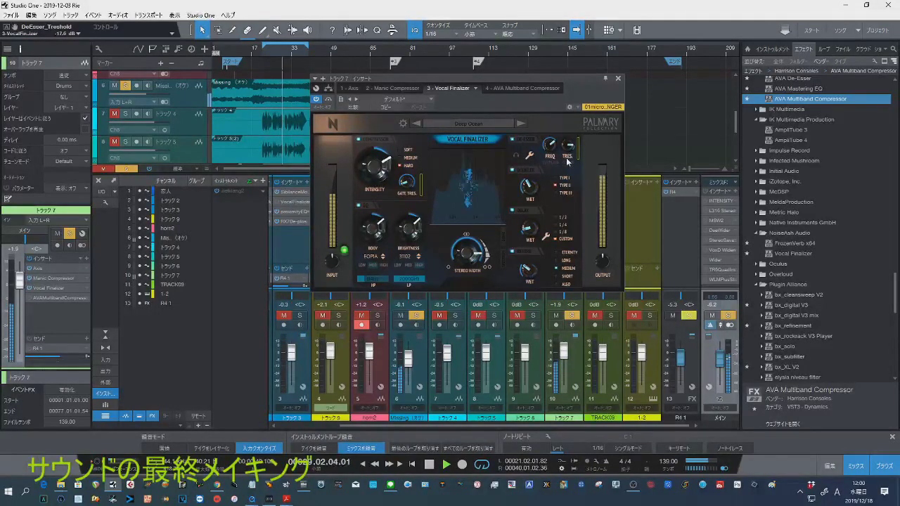
left_click(428, 464)
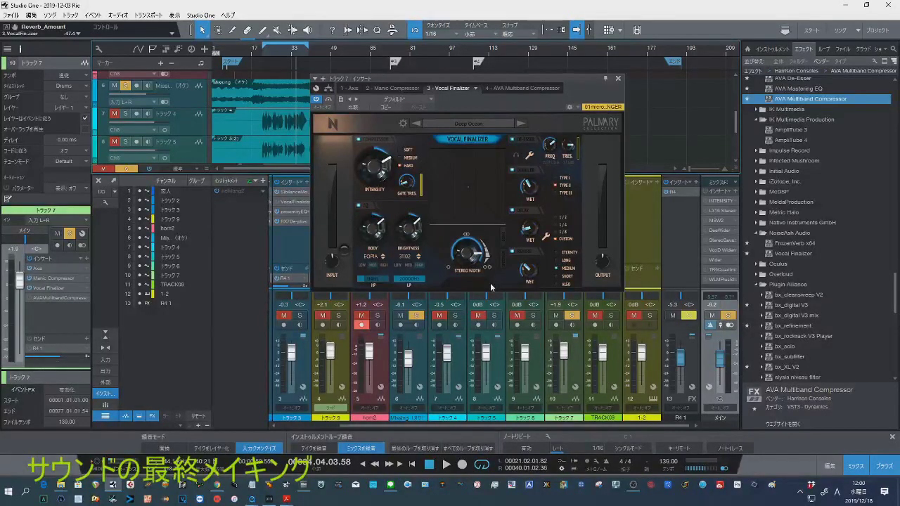
View the R4 reverb used by track 7's send, and turn off the Vocal Finalizer's built-in reverb
left_click(52, 349)
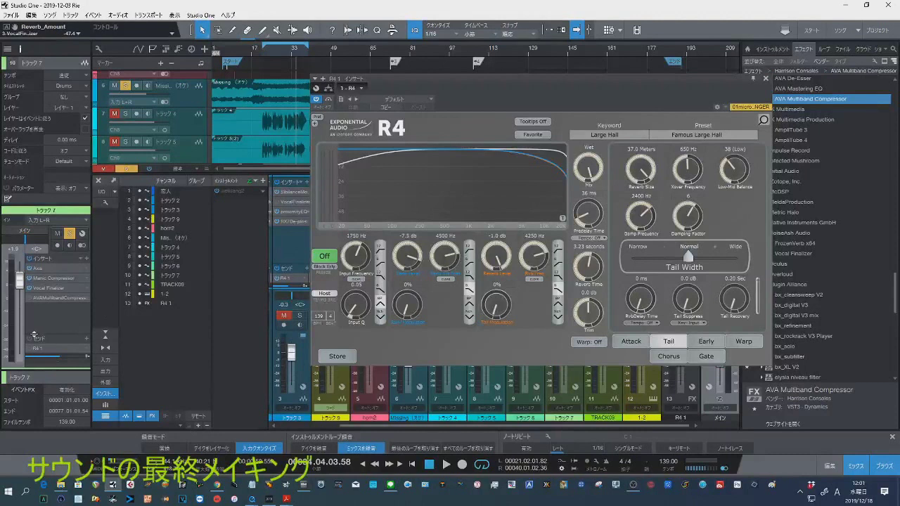
left_click(56, 289)
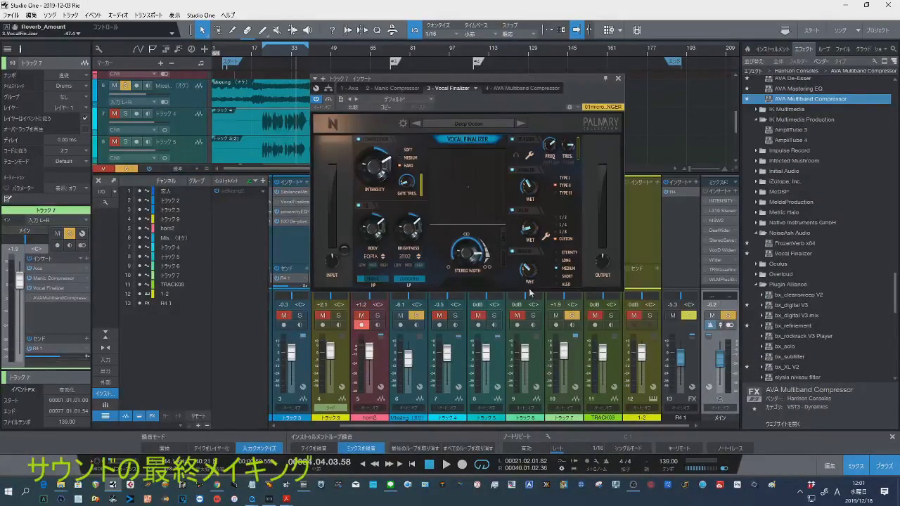
left_click_drag(528, 272, 527, 316)
left_click(514, 252)
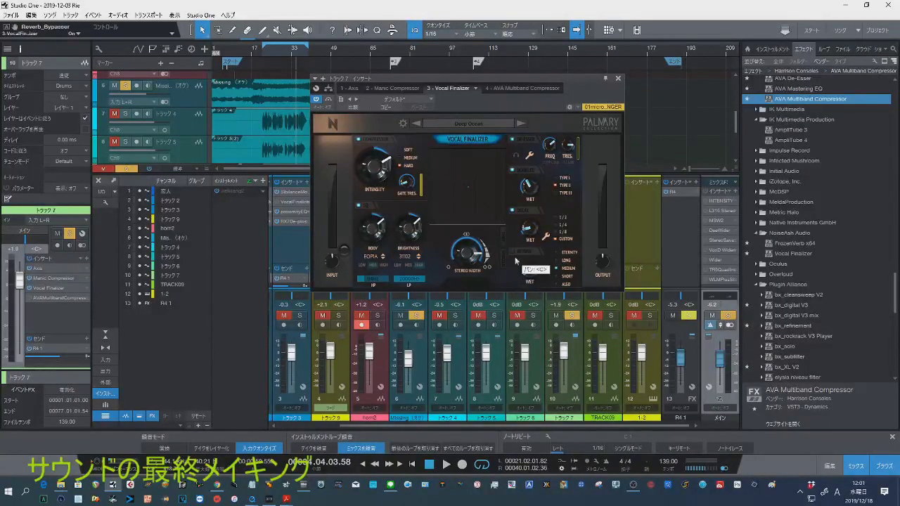
left_click(618, 78)
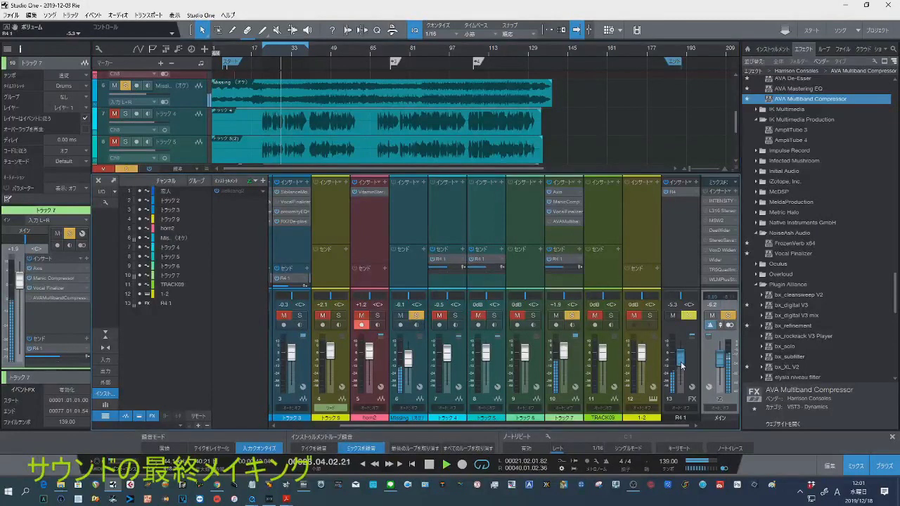
Set the R4 1 reverb channel's volume to -3.9 dB and track 7's send level to it to -6.4 dB
scroll(681, 365, "up", 2)
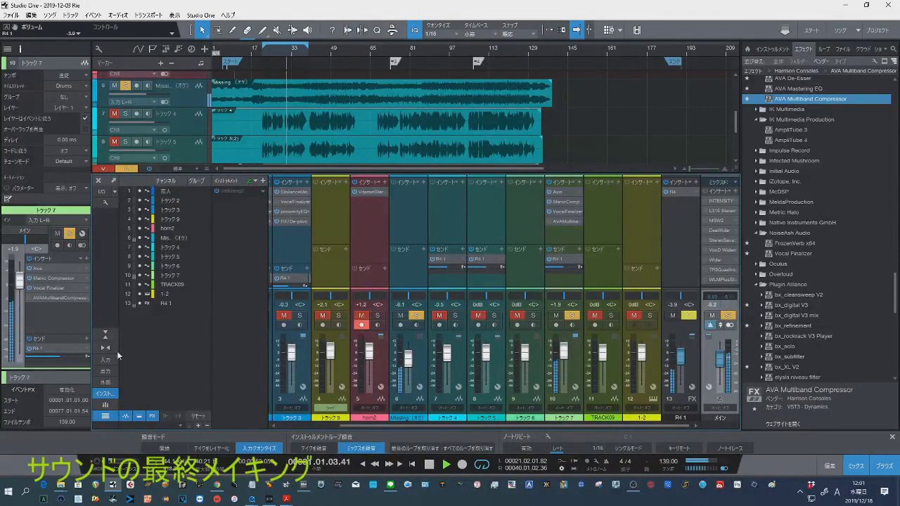
mouse_move(60, 359)
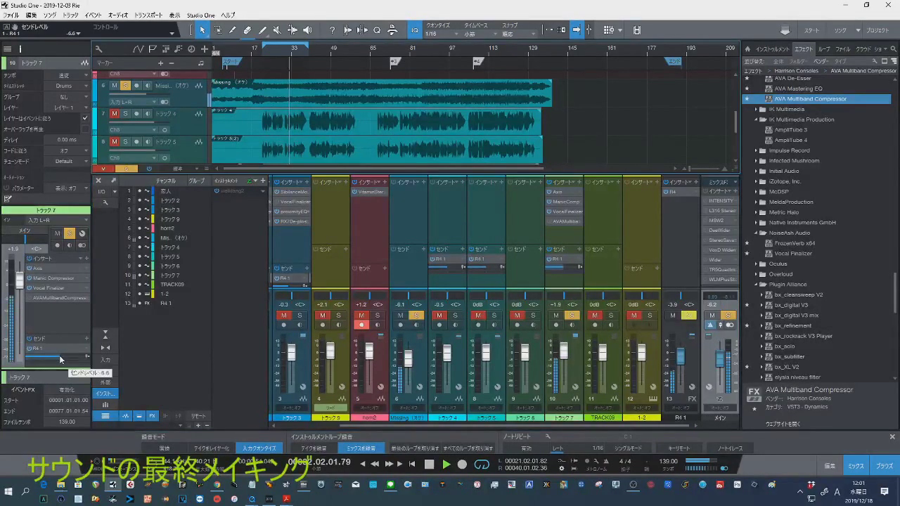
left_click_drag(59, 357, 61, 358)
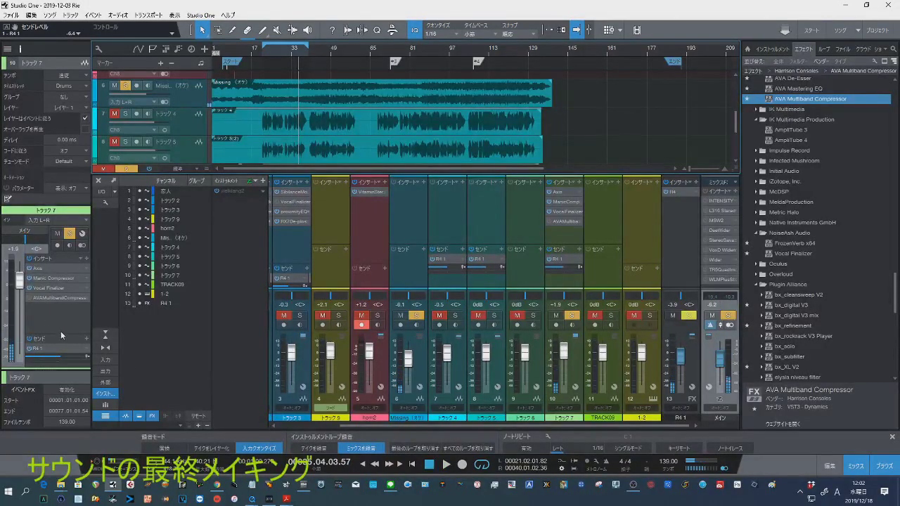
Enable and open AVA Multiband Compressor on track 7, and set band 2's depth to -3 dB during playback
left_click(40, 299)
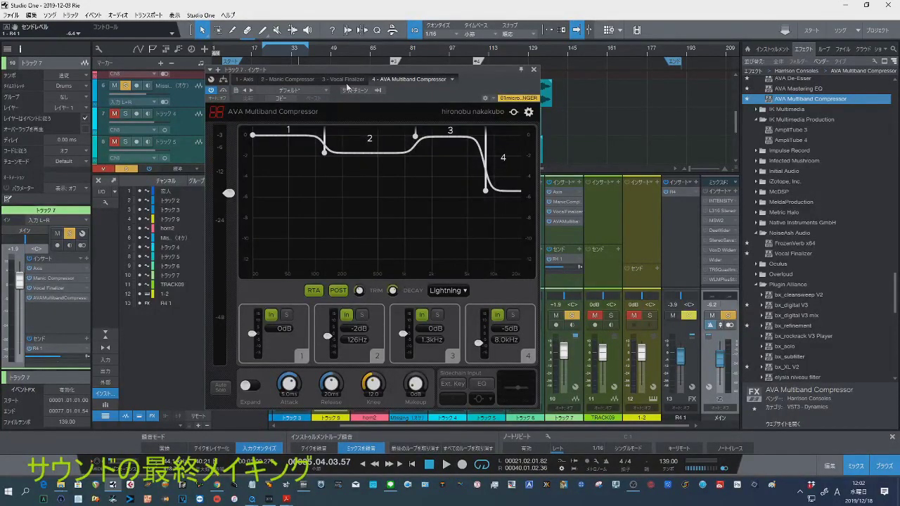
left_click_drag(353, 68, 594, 53)
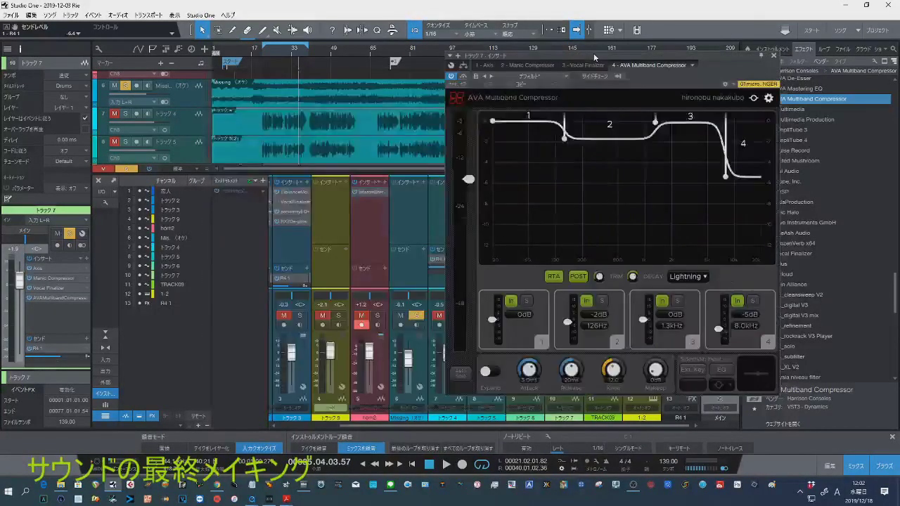
left_click(273, 52)
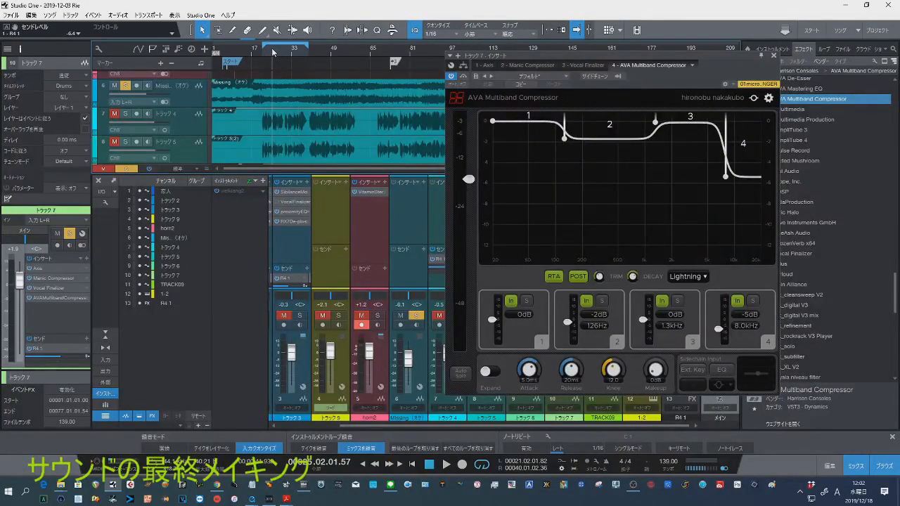
key("space")
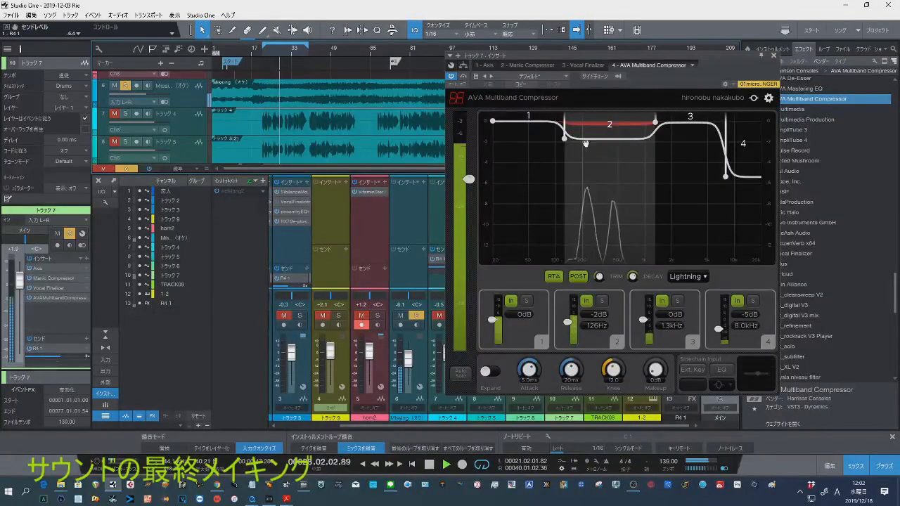
left_click_drag(566, 141, 565, 158)
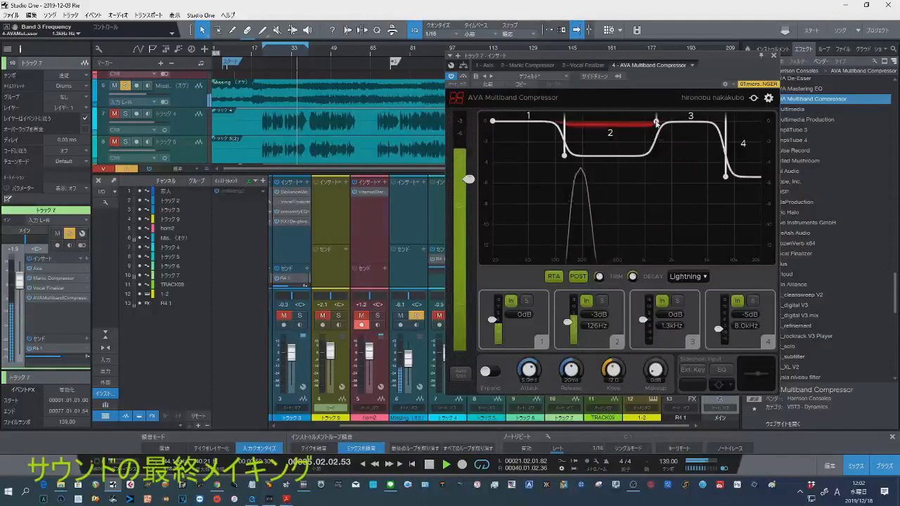
Set the AVA Multiband Compressor's band 3 to a depth of -2 dB and a threshold of -10 dB, and close the plug-in
left_click_drag(682, 128, 680, 146)
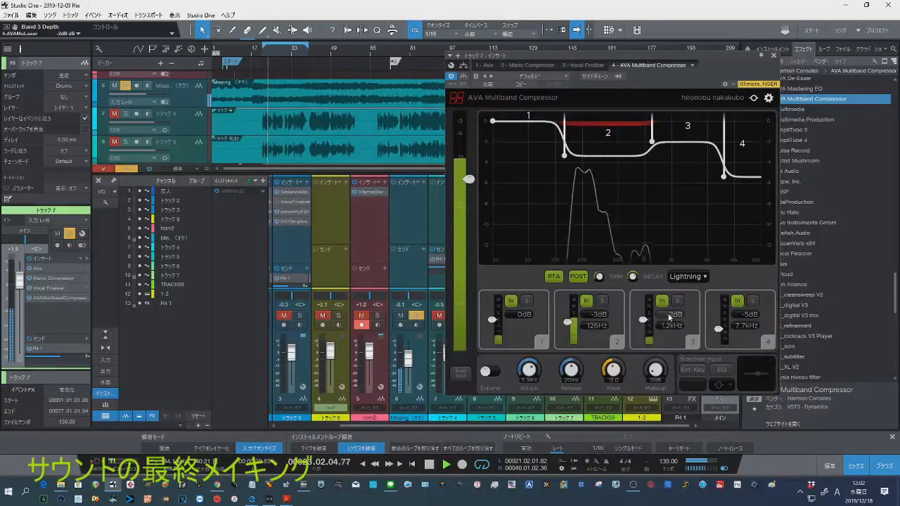
left_click_drag(668, 319, 666, 319)
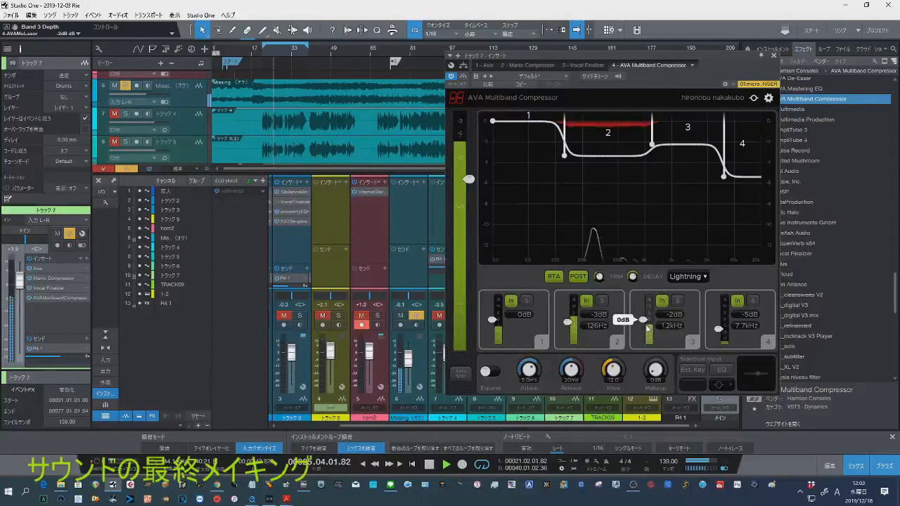
left_click_drag(644, 324, 645, 333)
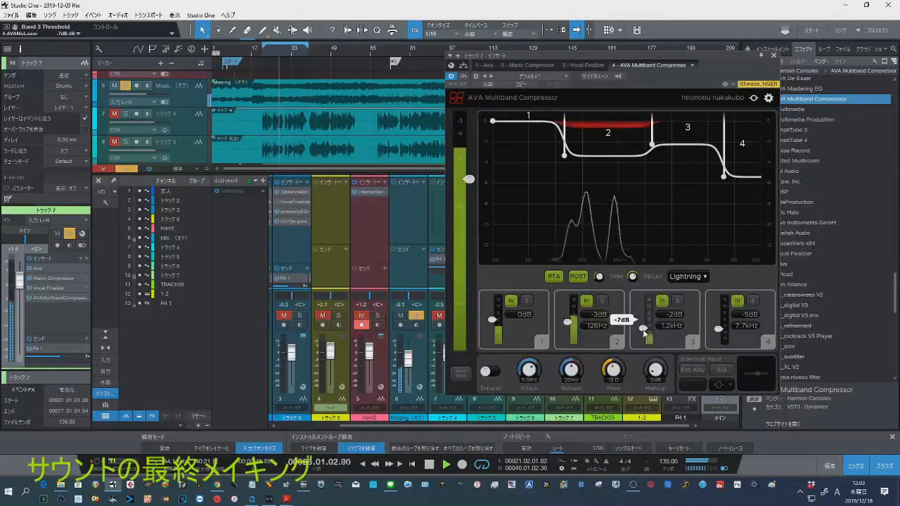
left_click_drag(644, 335, 643, 332)
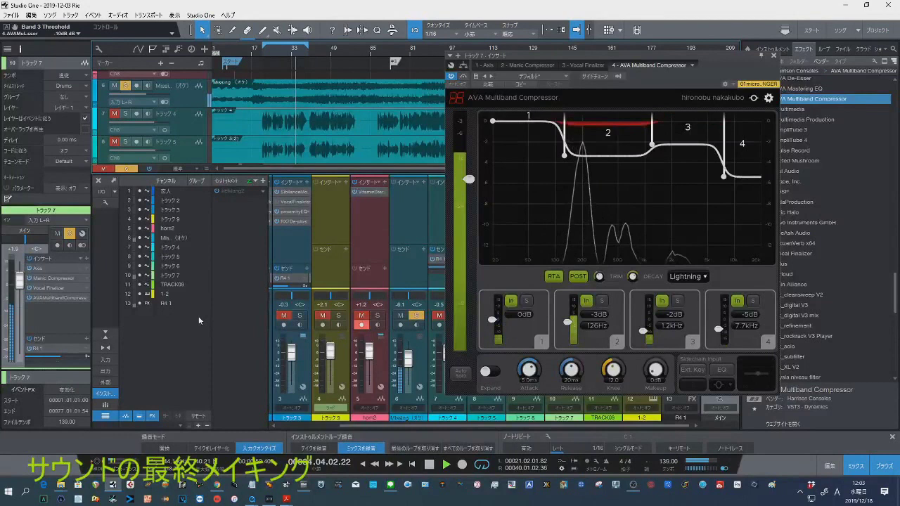
left_click(430, 465)
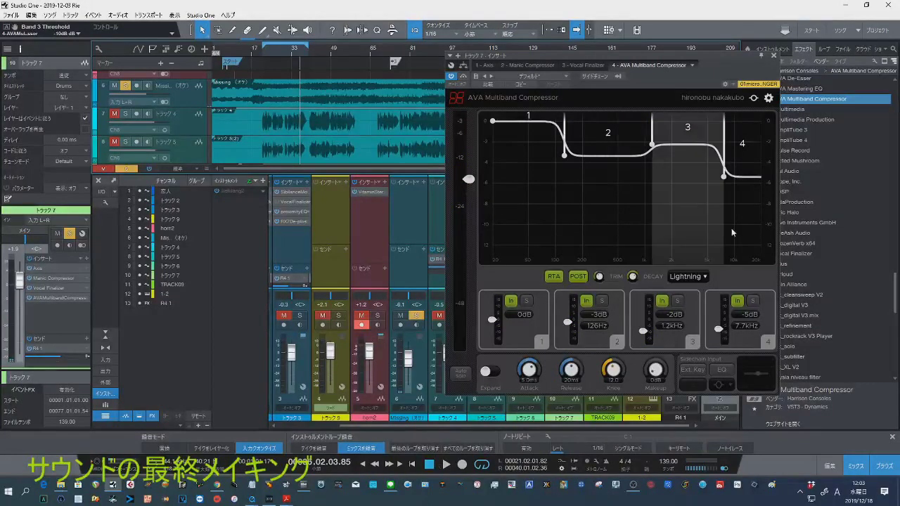
left_click(774, 56)
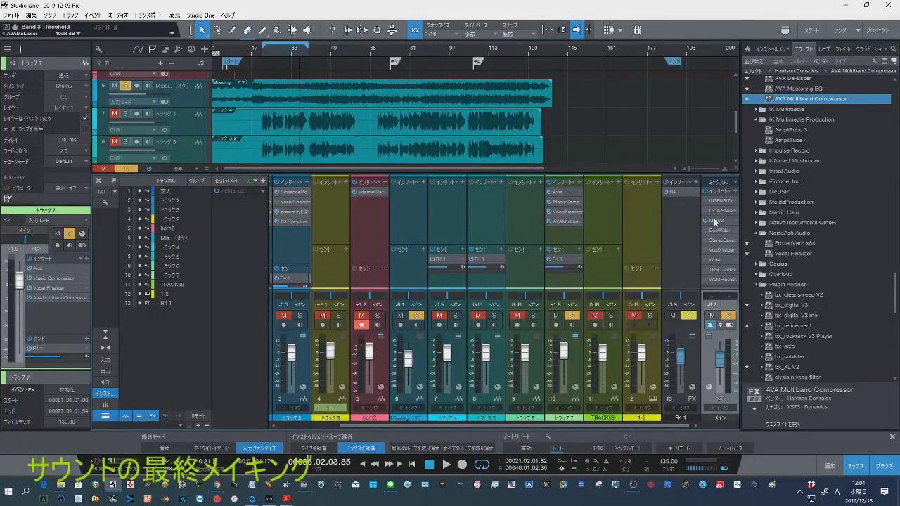
Open MSW2 on the main channel and set its high image to 66% and low image to -56% during playback
double_click(714, 223)
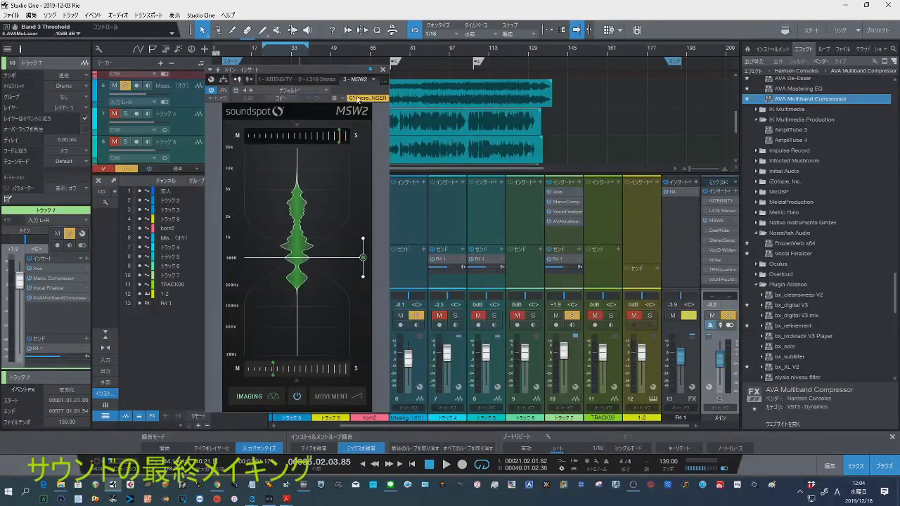
left_click_drag(315, 69, 447, 58)
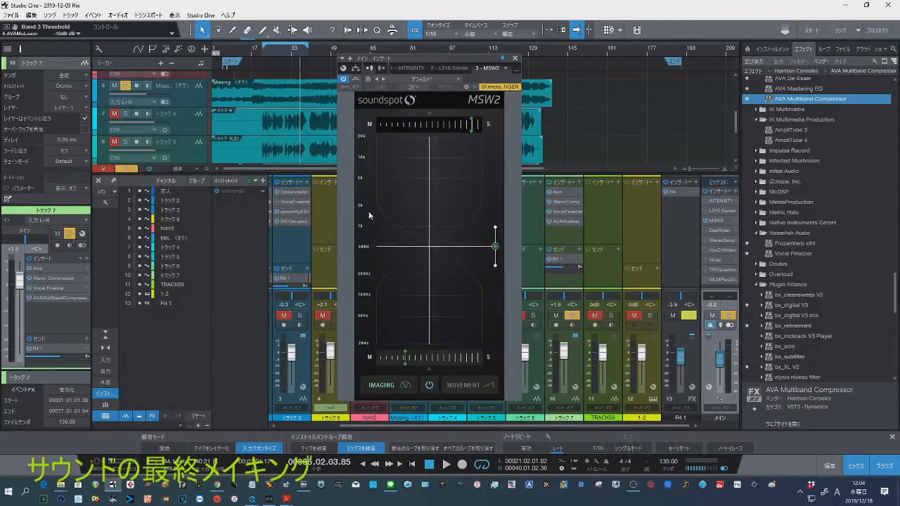
left_click(268, 49)
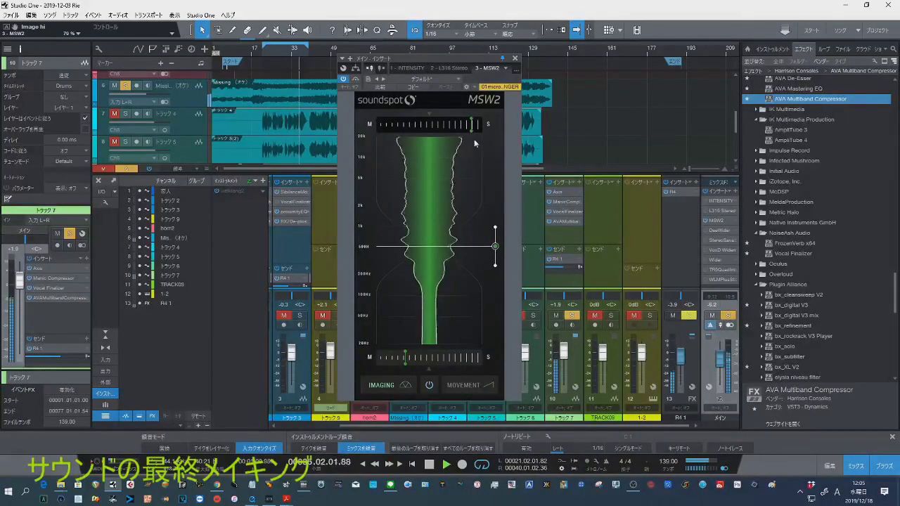
left_click_drag(472, 126, 466, 126)
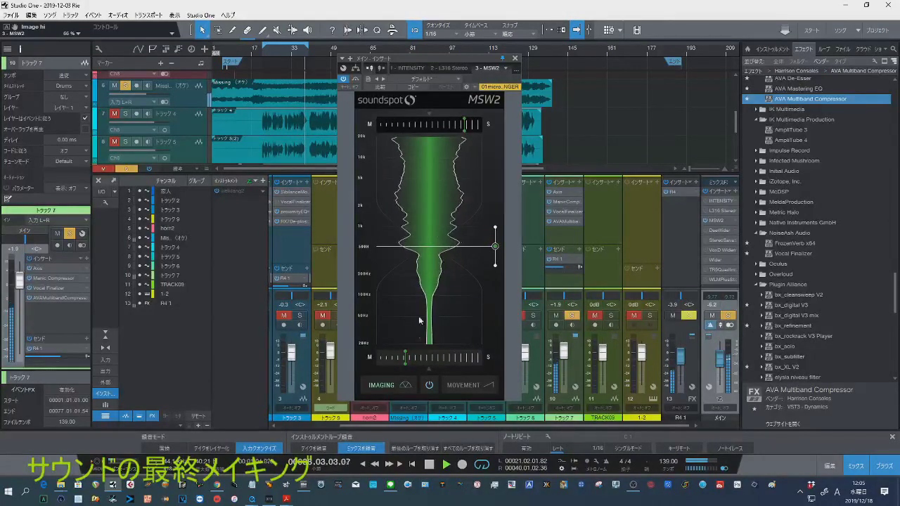
left_click_drag(407, 361, 401, 361)
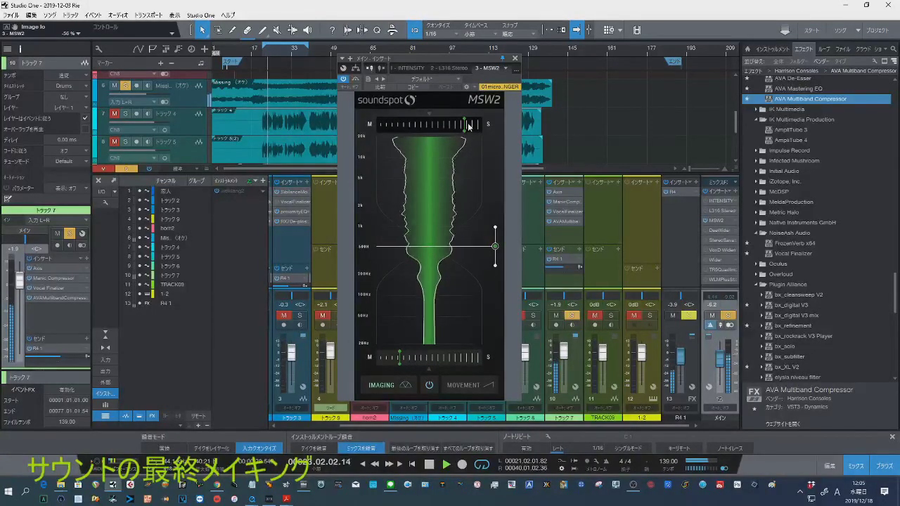
key("space")
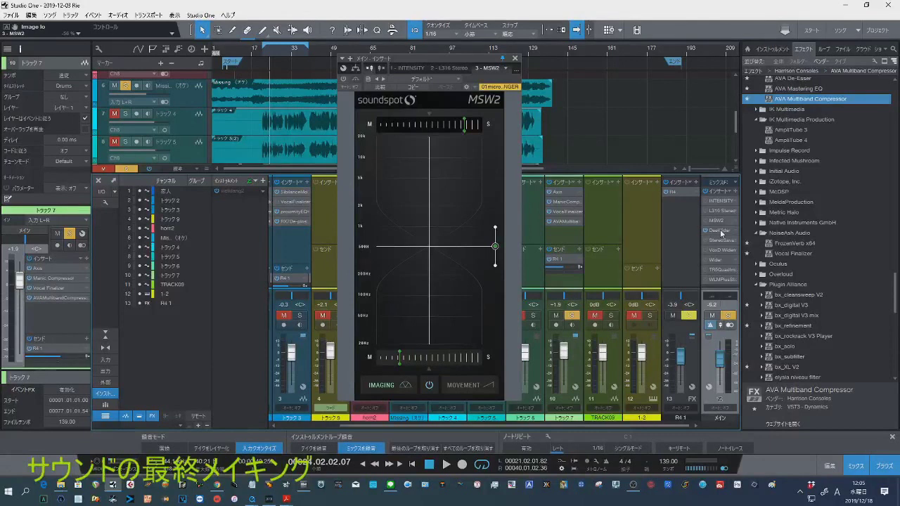
Enable and open DeeWider on the main channel, and set its width to 57.4 during playback
left_click(719, 230)
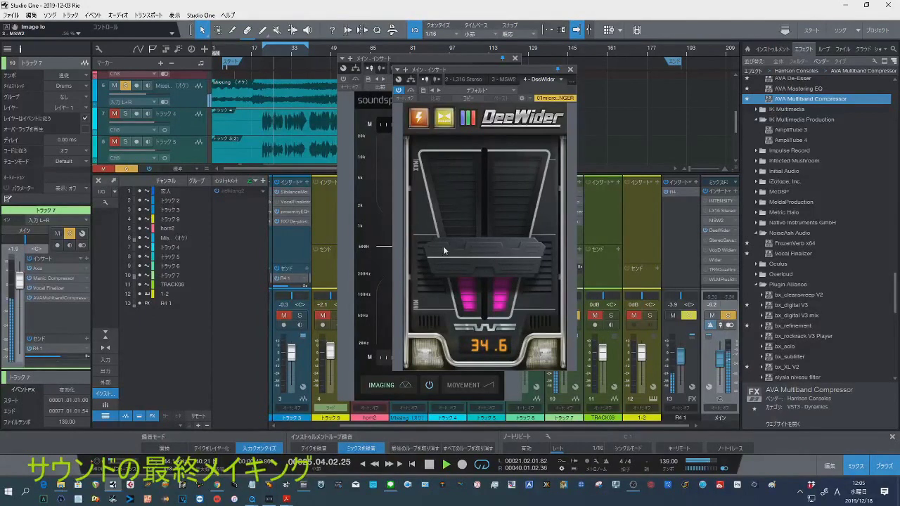
left_click_drag(445, 254, 445, 245)
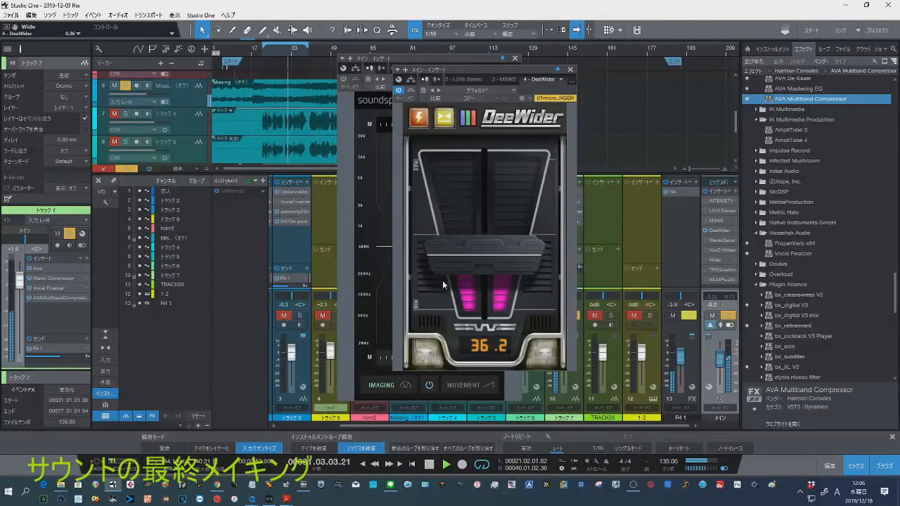
left_click_drag(448, 262, 448, 213)
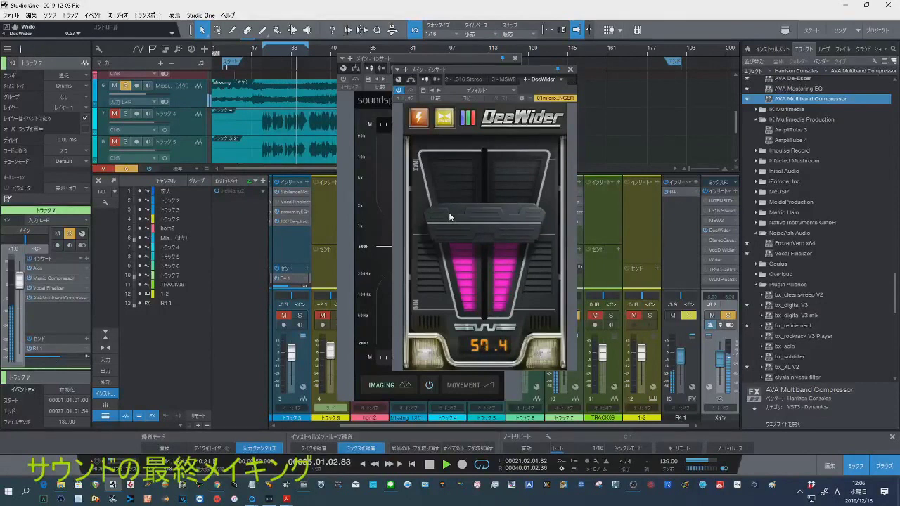
key("space")
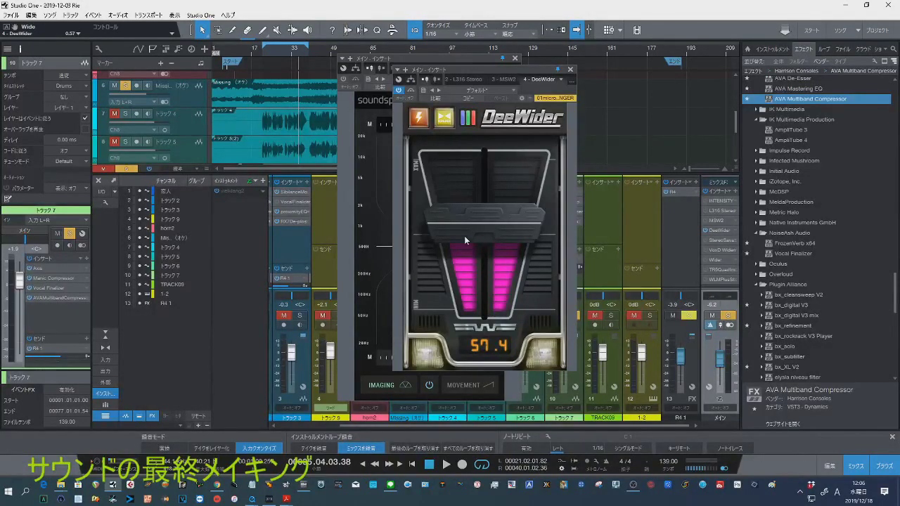
Replace DeeWider with StereoSavage as the active main-channel widener, set its width to 1.46 during playback, and close it
left_click(570, 69)
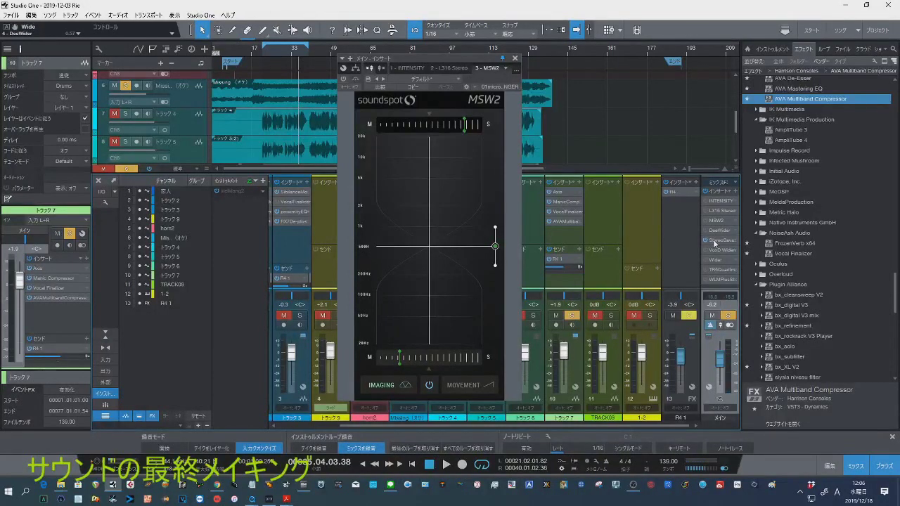
left_click(718, 240)
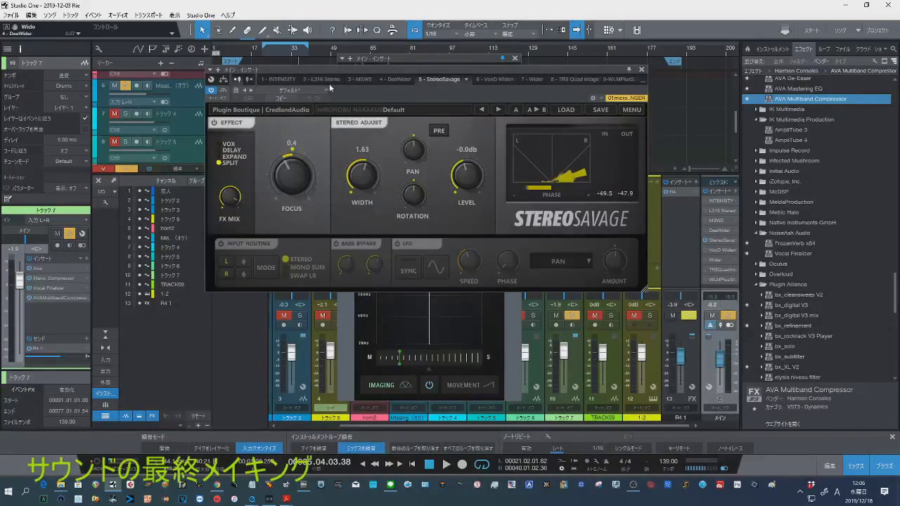
left_click(268, 53)
key("space")
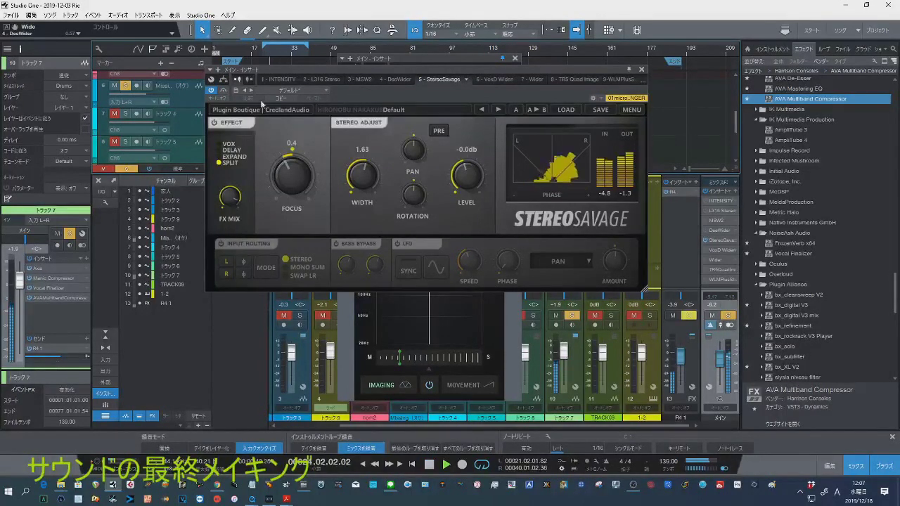
left_click(228, 195)
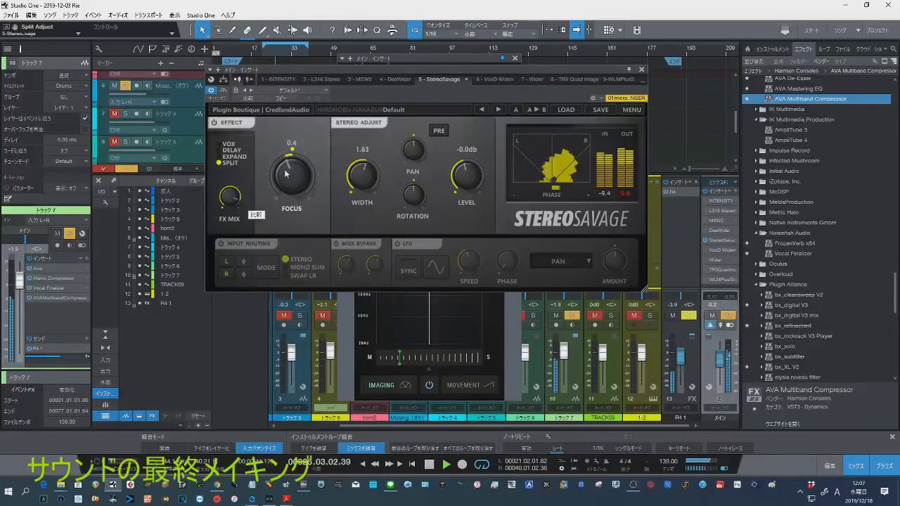
mouse_move(356, 172)
left_mouse_down()
mouse_move(341, 190)
mouse_move(348, 174)
left_mouse_up()
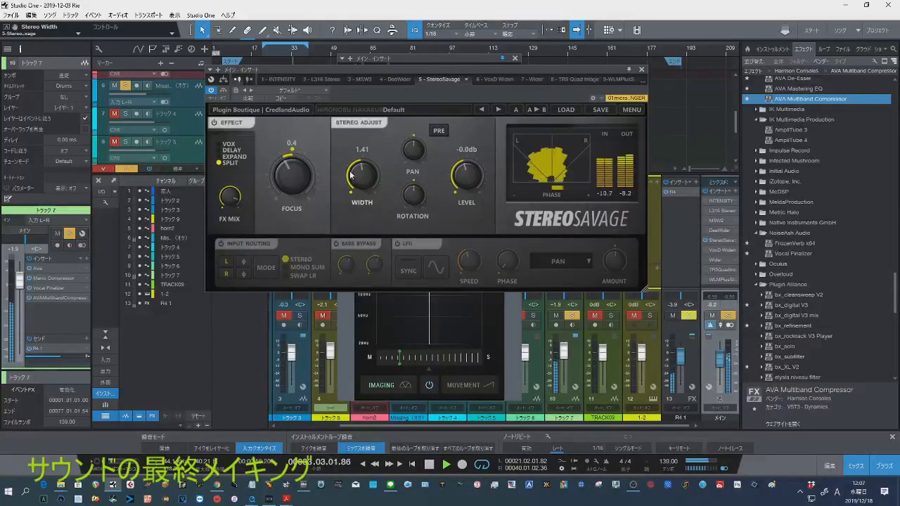
left_click_drag(350, 175, 351, 174)
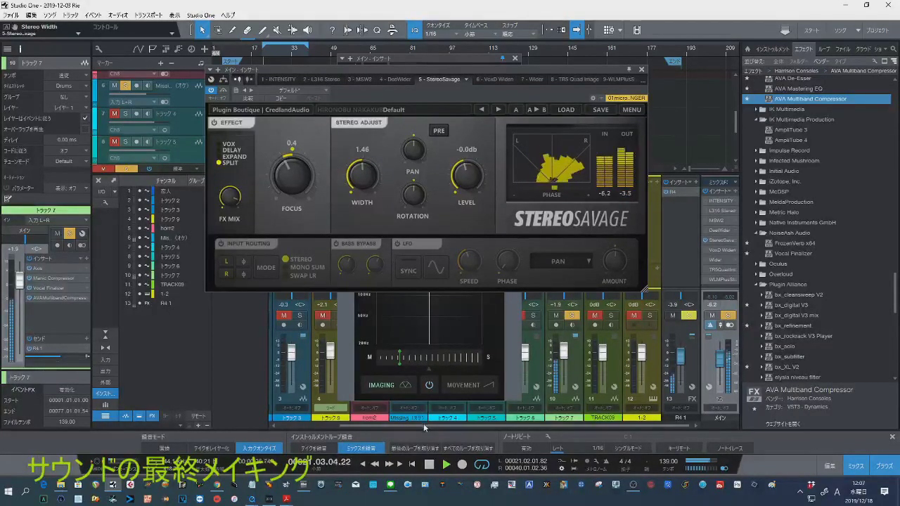
left_click(429, 464)
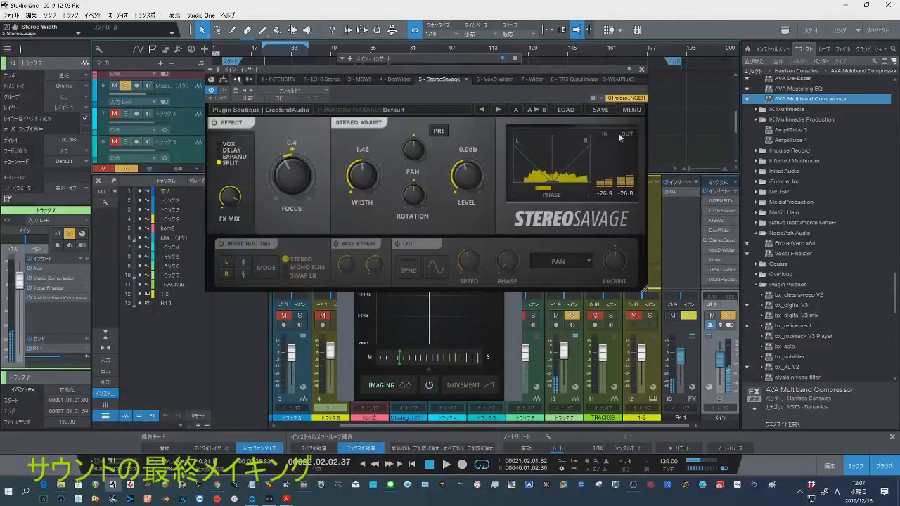
left_click(640, 69)
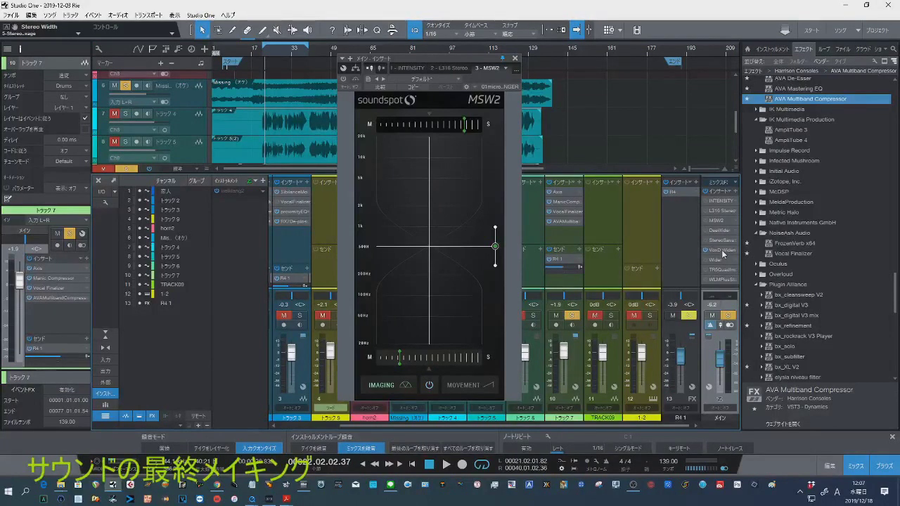
Enable and open VoxDoubler Widen on the main channel, dismiss its help text, and set mix to 71.4% and width to 91.3% during playback
left_click(723, 250)
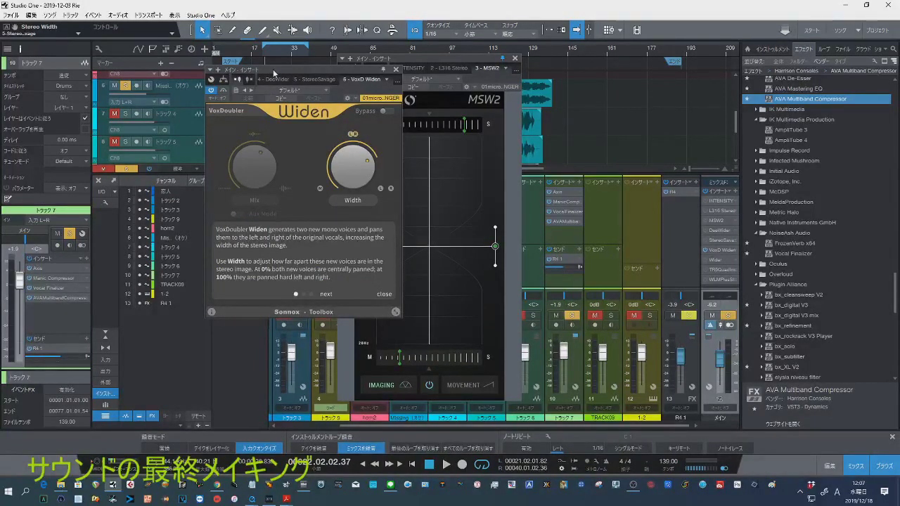
left_click_drag(272, 69, 492, 96)
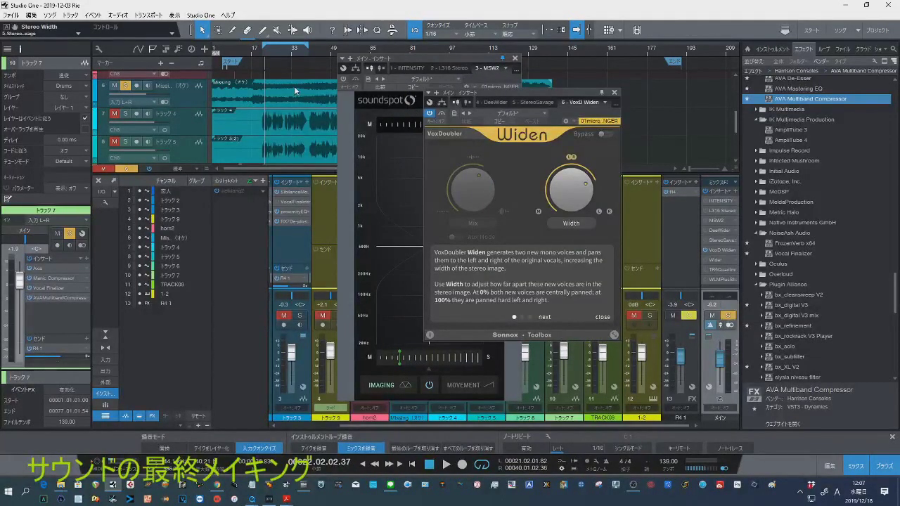
left_click(270, 53)
key("space")
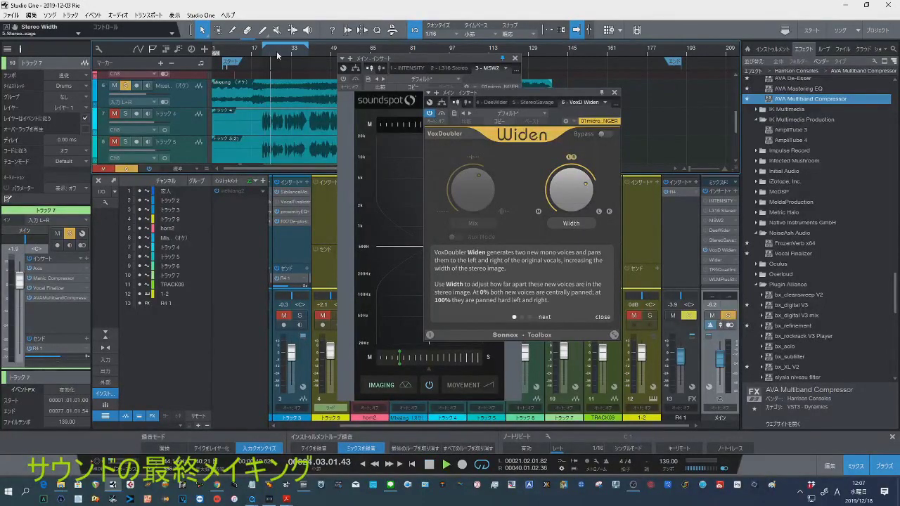
left_click(598, 318)
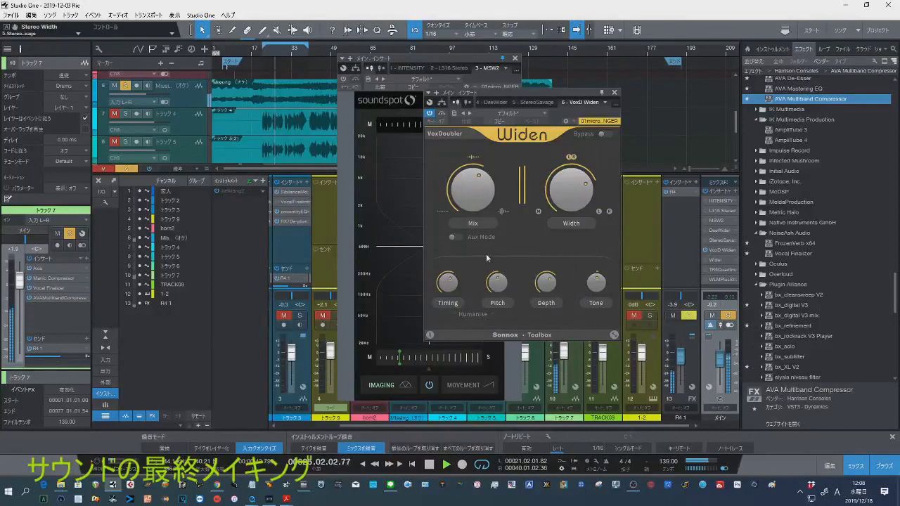
mouse_move(476, 193)
left_click_drag(476, 193, 471, 166)
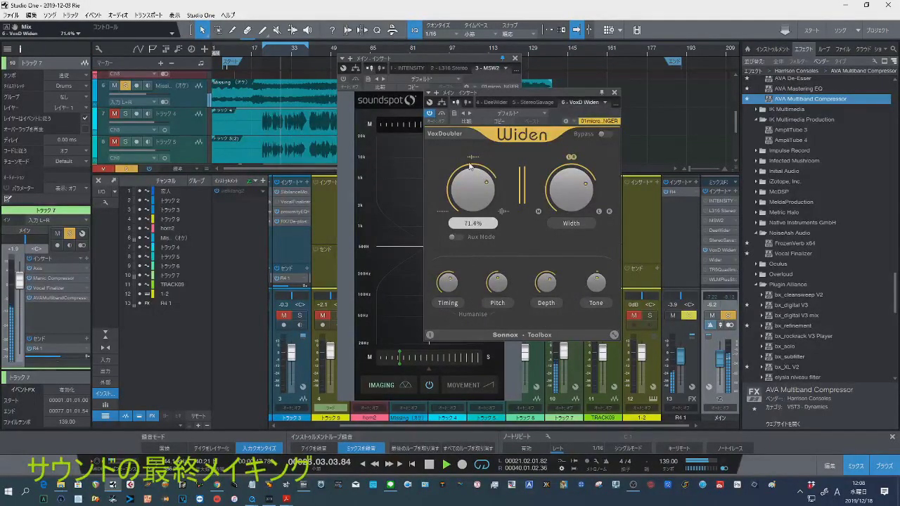
mouse_move(559, 183)
left_click_drag(559, 184, 563, 164)
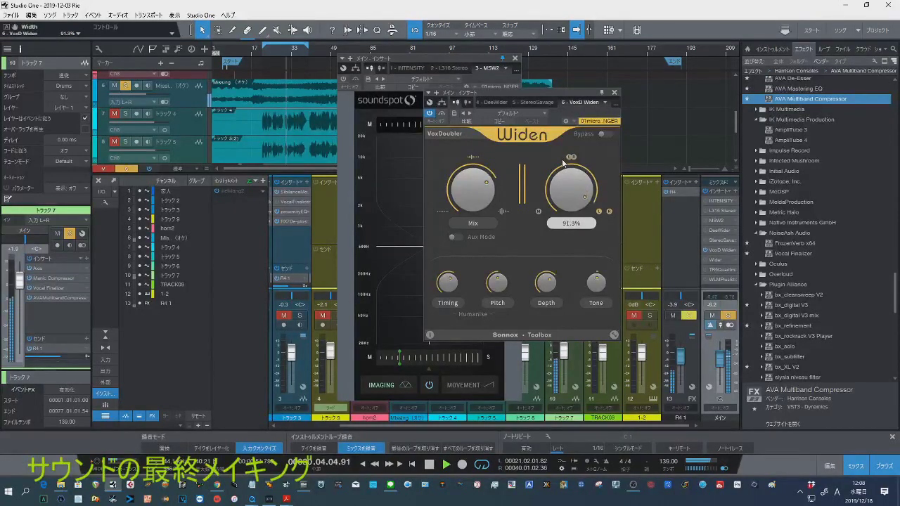
Lower VoxDoubler Widen's mix to about 42%, raise its depth and tone, and stop playback
mouse_move(471, 183)
left_click_drag(470, 180, 459, 208)
left_click_drag(546, 285, 599, 273)
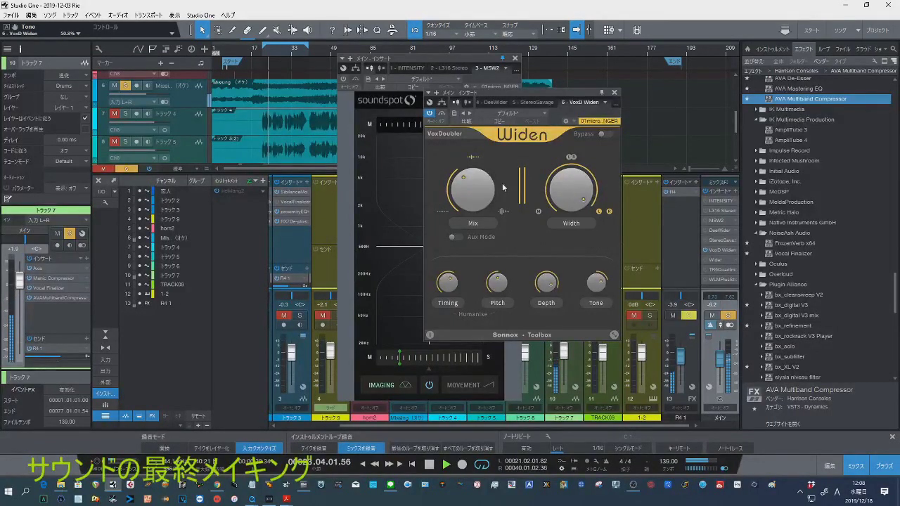
left_click_drag(472, 181, 471, 178)
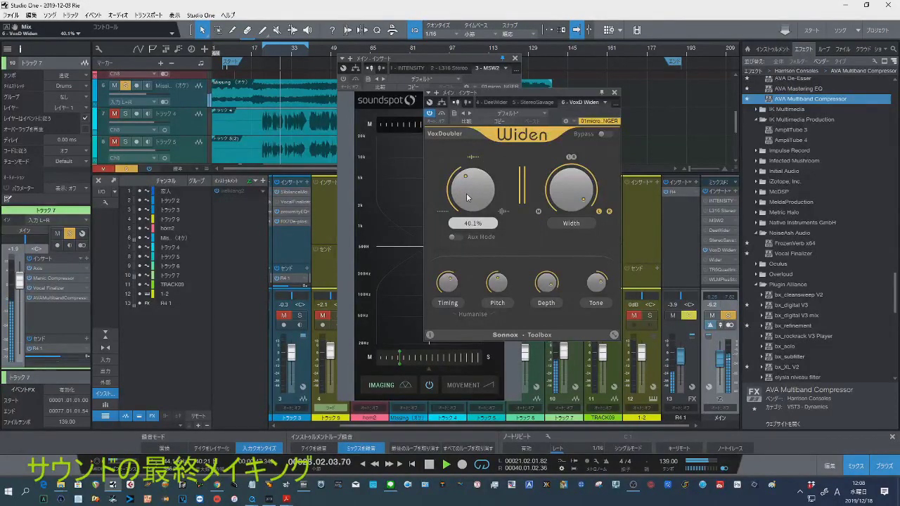
left_click_drag(467, 181, 461, 220)
left_click(429, 467)
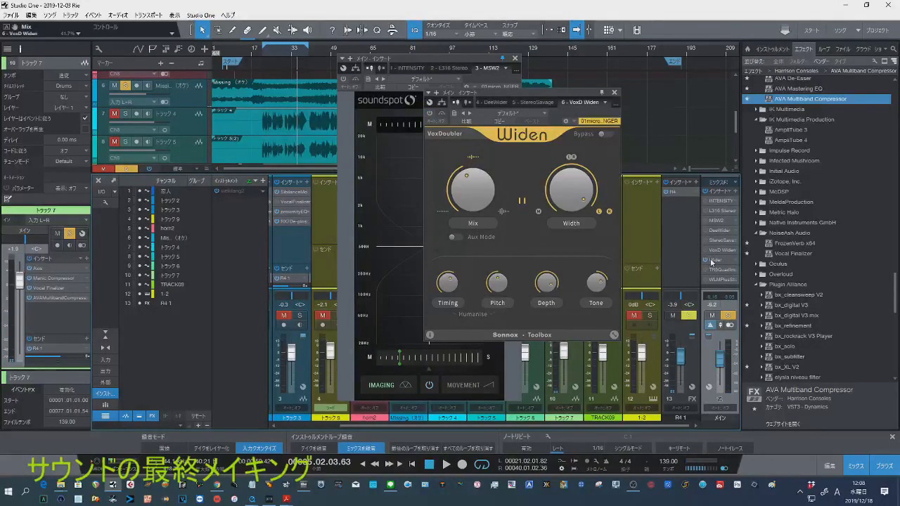
Enable and open Wider on the main channel, set its amount to 173% during playback, and close it
left_click(712, 261)
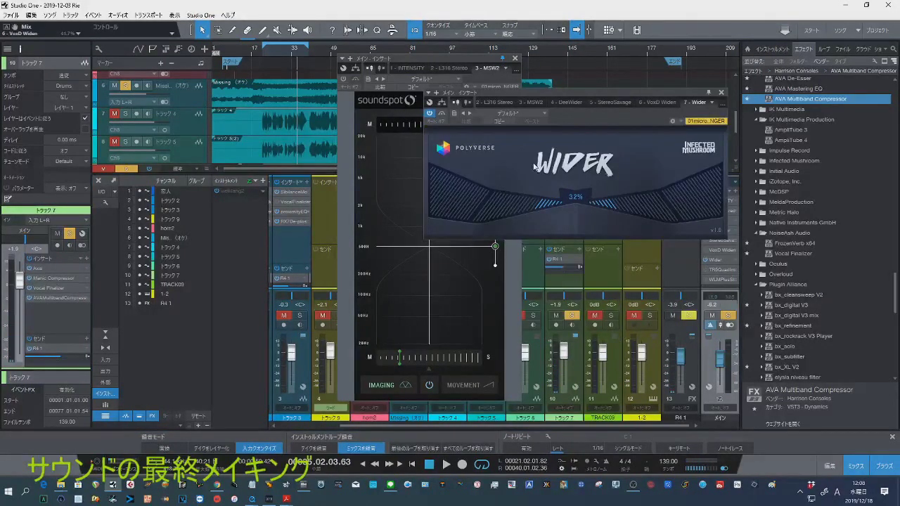
left_click_drag(548, 93, 399, 147)
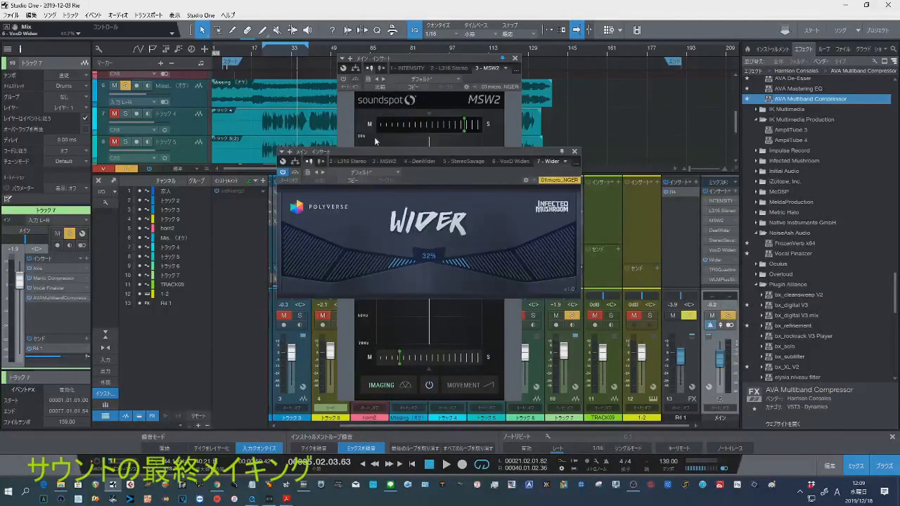
left_click(266, 53)
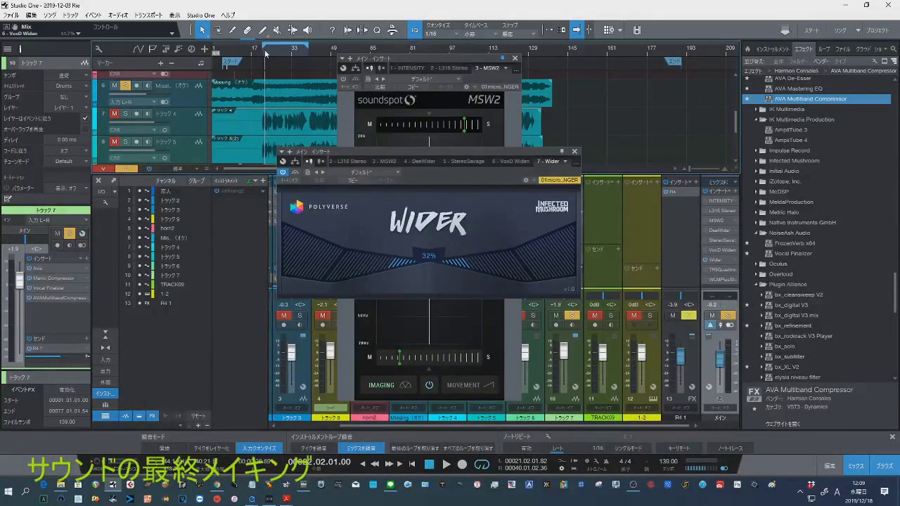
key("space")
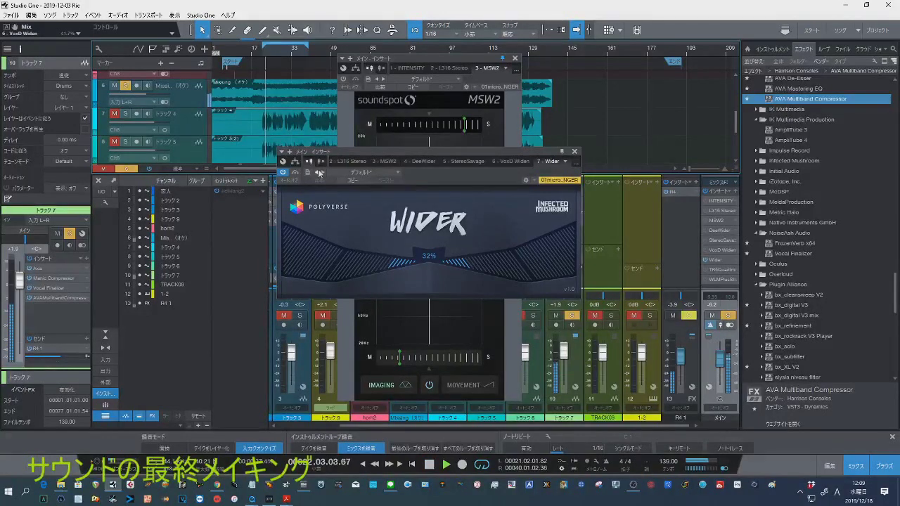
left_click_drag(463, 267, 568, 251)
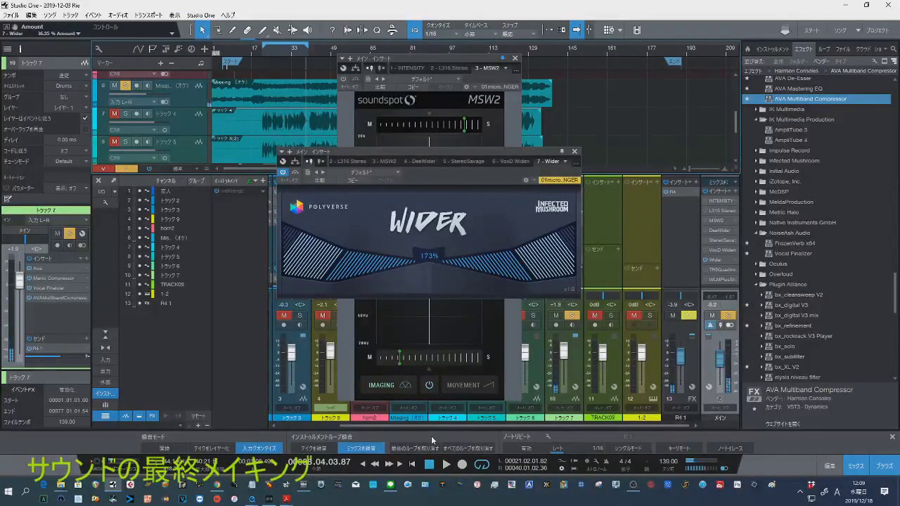
left_click(574, 151)
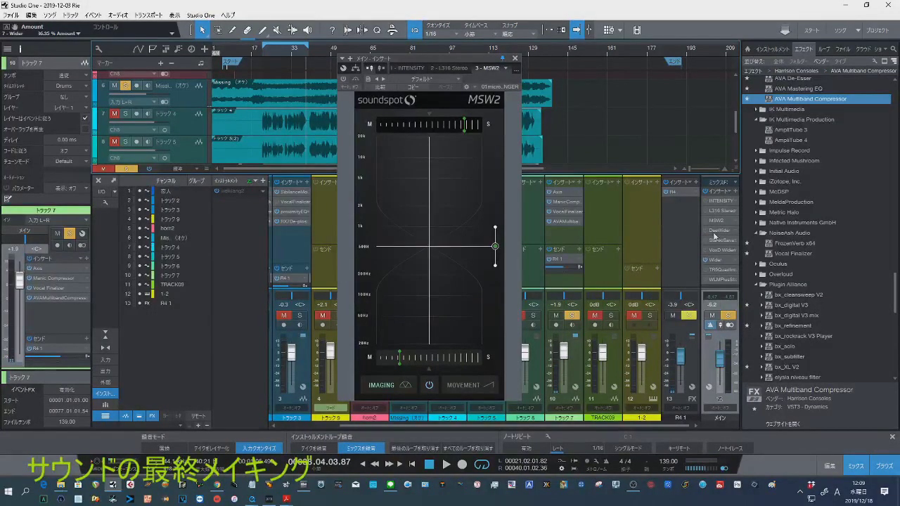
Enable and open TR5 Quad Image on the main channel, and widen bands 2, 3 and 4 during playback, with band 3 at 1.65
left_click(721, 273)
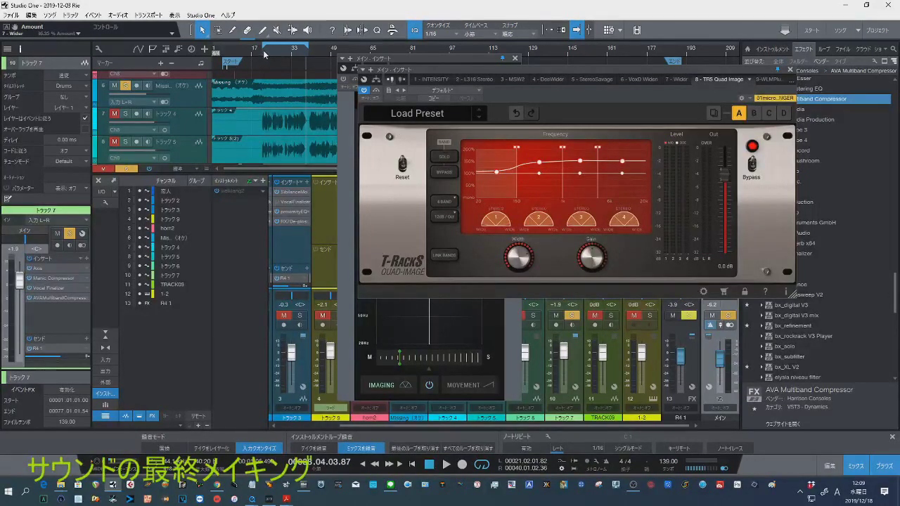
key("space")
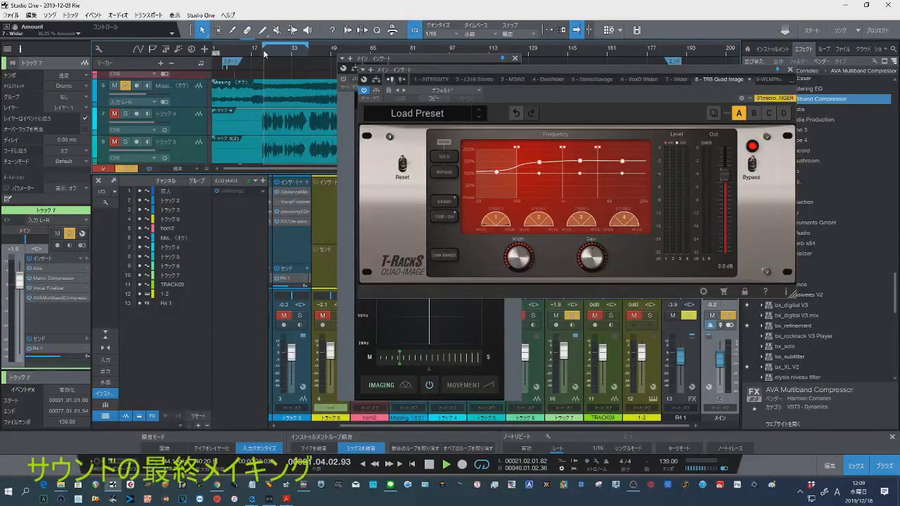
left_click(539, 162)
left_click_drag(539, 162, 540, 158)
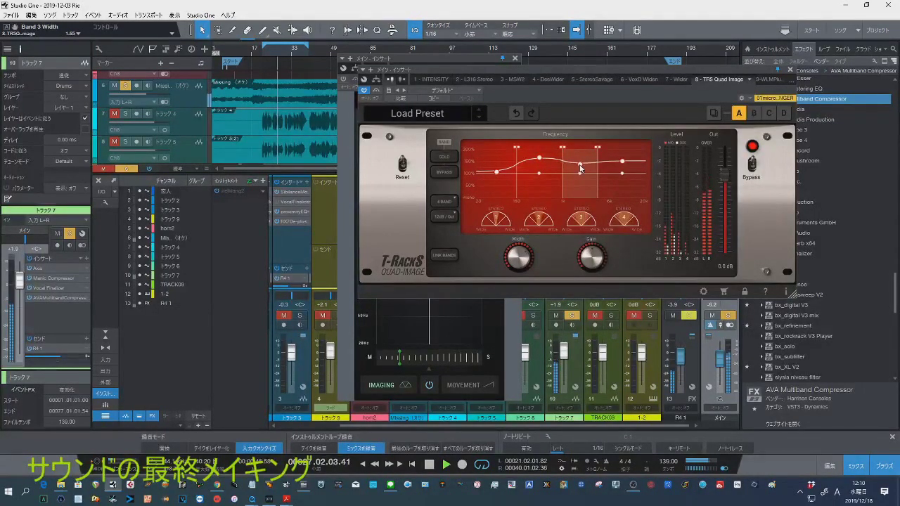
left_click_drag(583, 163, 587, 157)
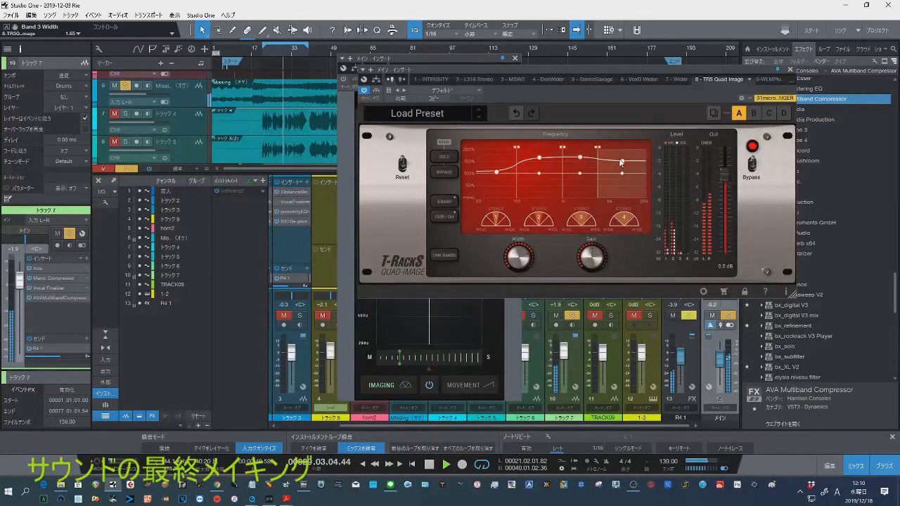
left_click_drag(621, 160, 622, 156)
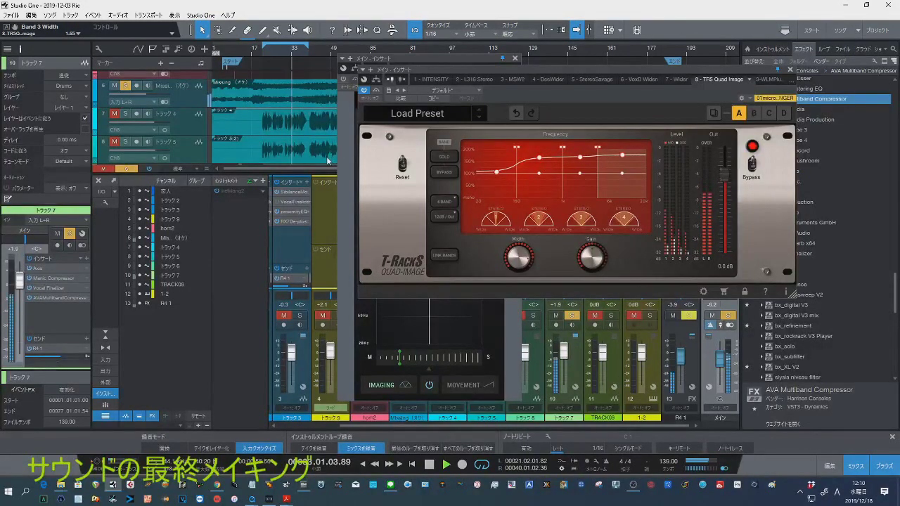
Raise Quad Image's band 4 width to about 200%, stop playback, and close the plug-in
mouse_move(522, 264)
left_click_drag(523, 264, 523, 241)
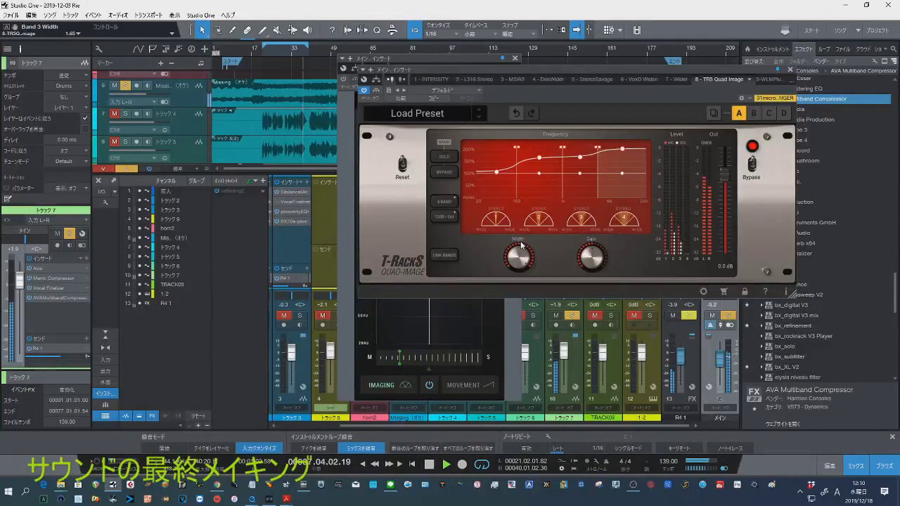
mouse_move(516, 262)
key("space")
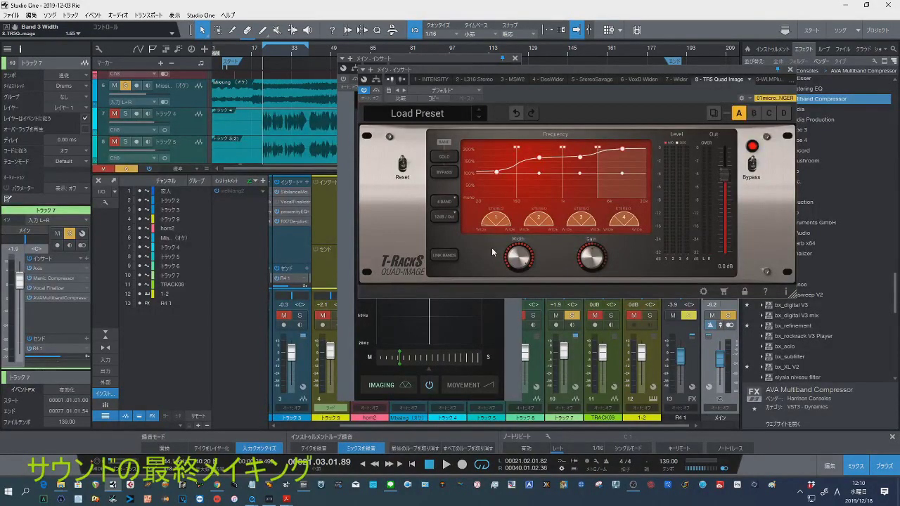
left_click(789, 71)
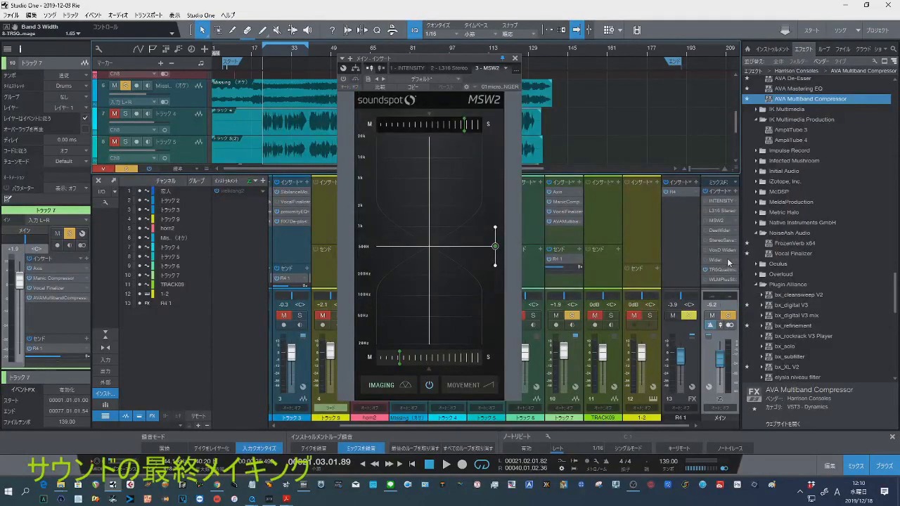
Re-enable MSW2 on the main channel, set its high image to 76% during playback, and return the playhead to bar 21
left_click(706, 223)
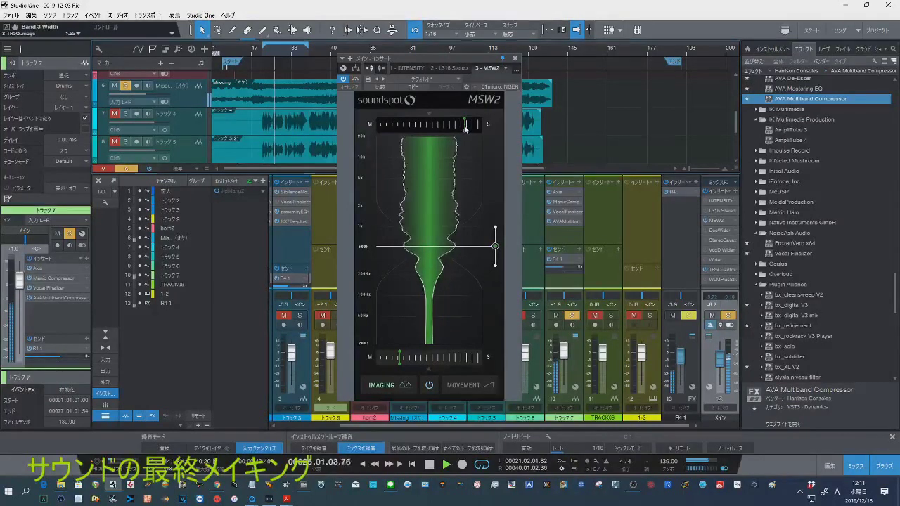
left_click_drag(465, 128, 459, 128)
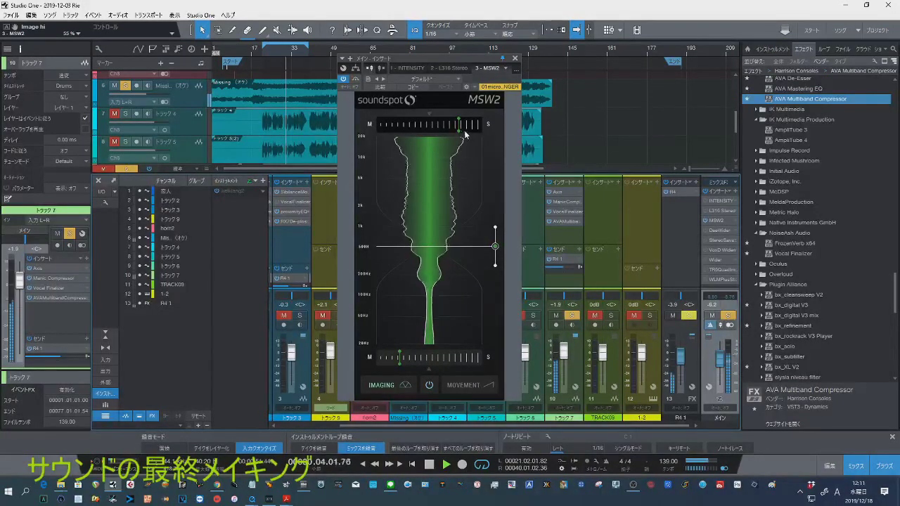
left_click_drag(465, 133, 469, 128)
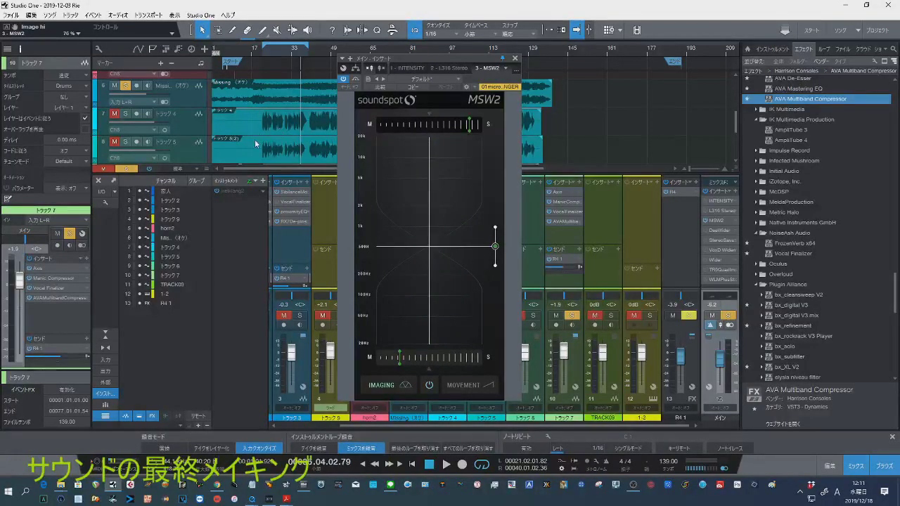
left_click(264, 55)
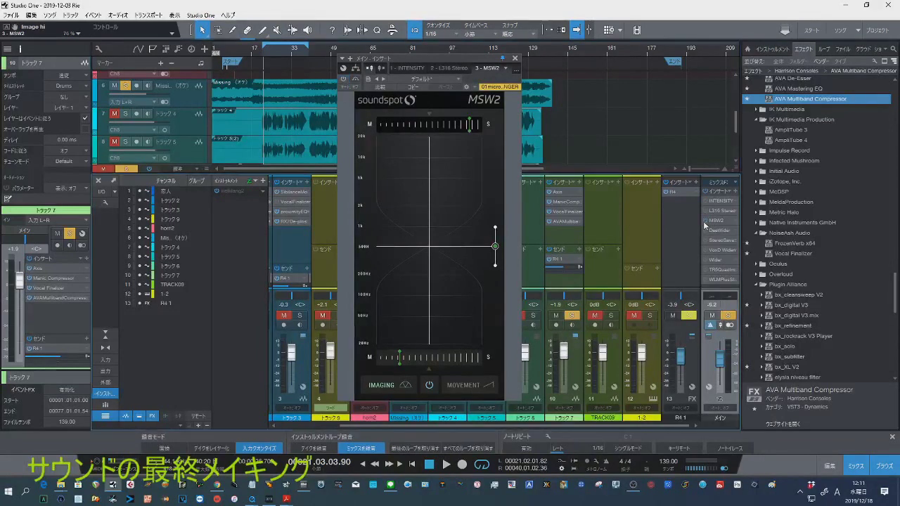
Start playback, open INTENSITY on the main channel, set its intensity to +0.27 and bias to +0.36, and close it
key("space")
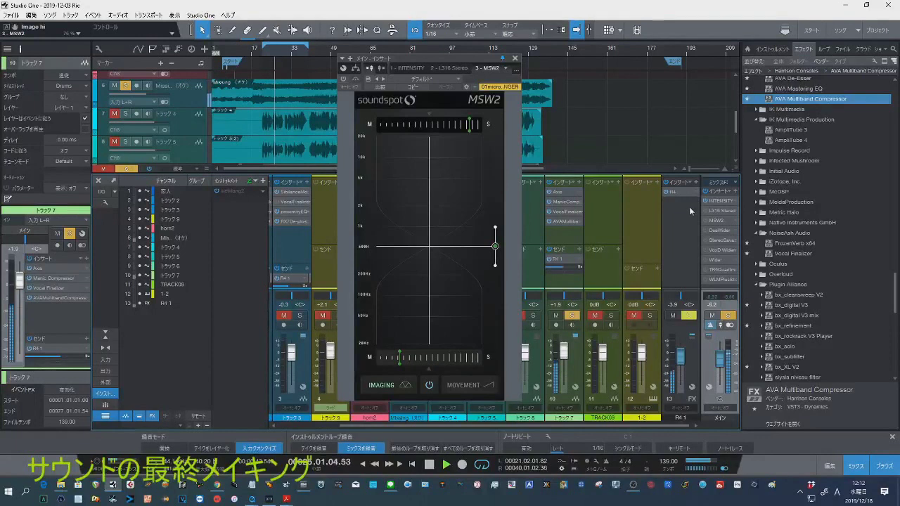
left_click(721, 200)
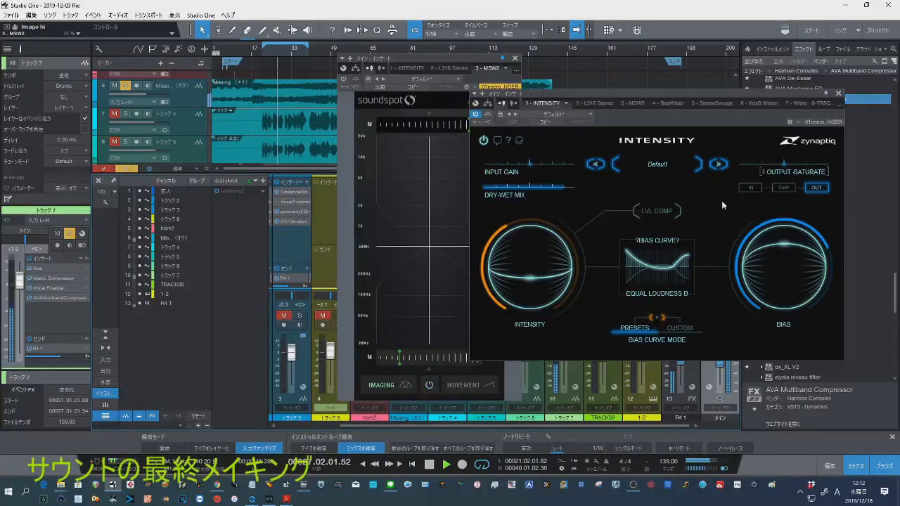
mouse_move(538, 256)
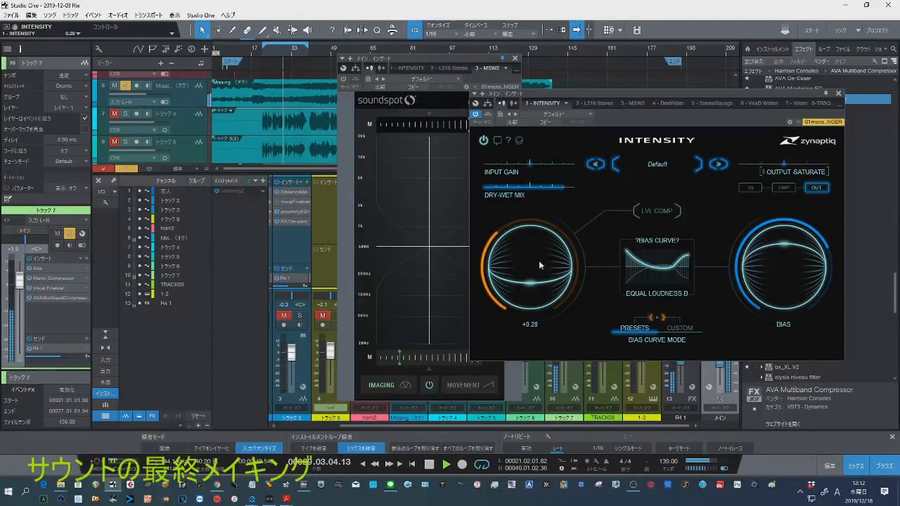
left_click_drag(782, 247, 779, 251)
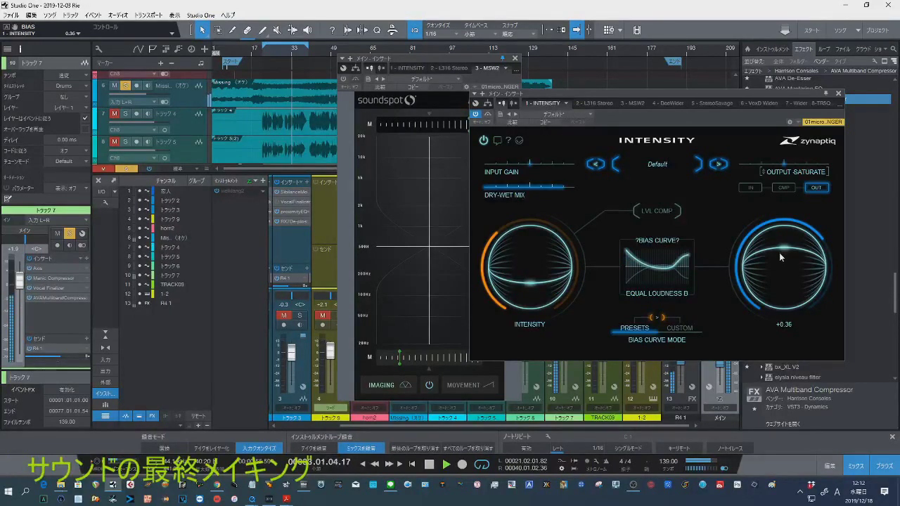
mouse_move(529, 264)
left_click_drag(529, 260, 528, 263)
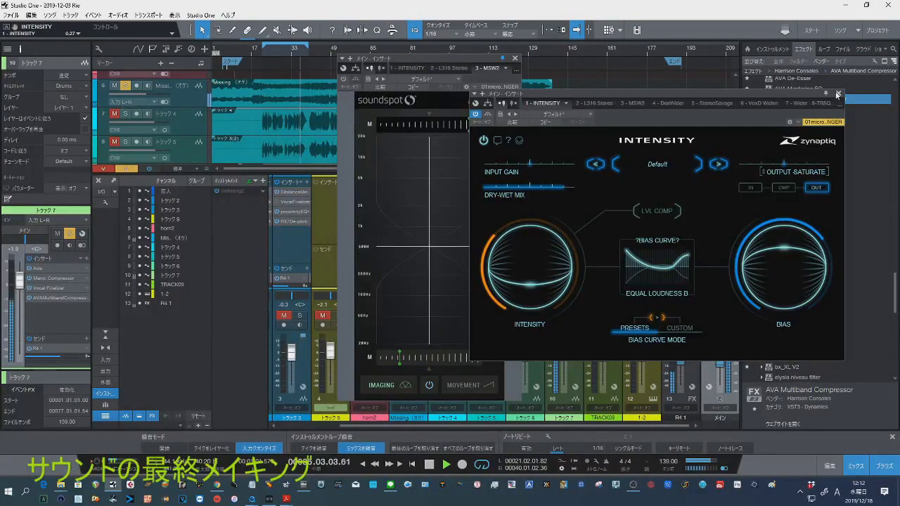
left_click(838, 95)
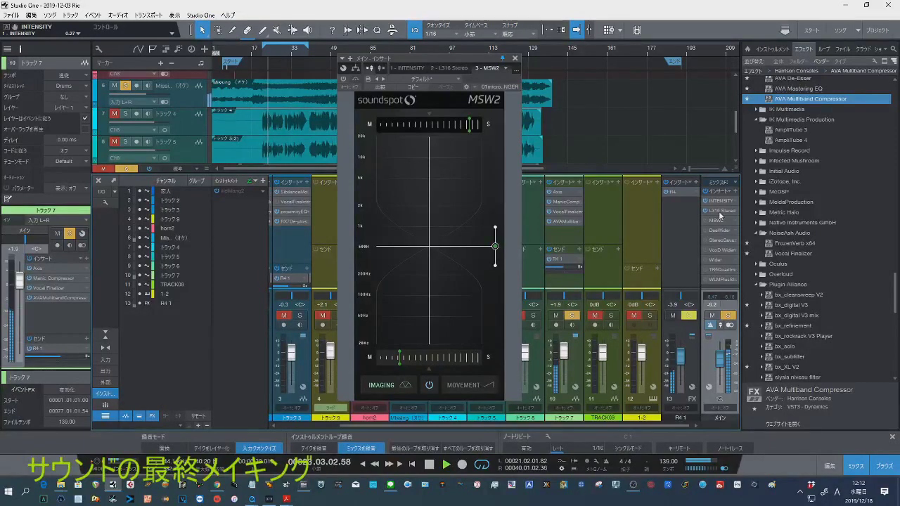
Open L316 Stereo on the main channel, set its threshold to -3.6 dB during playback, and close it
left_click(719, 213)
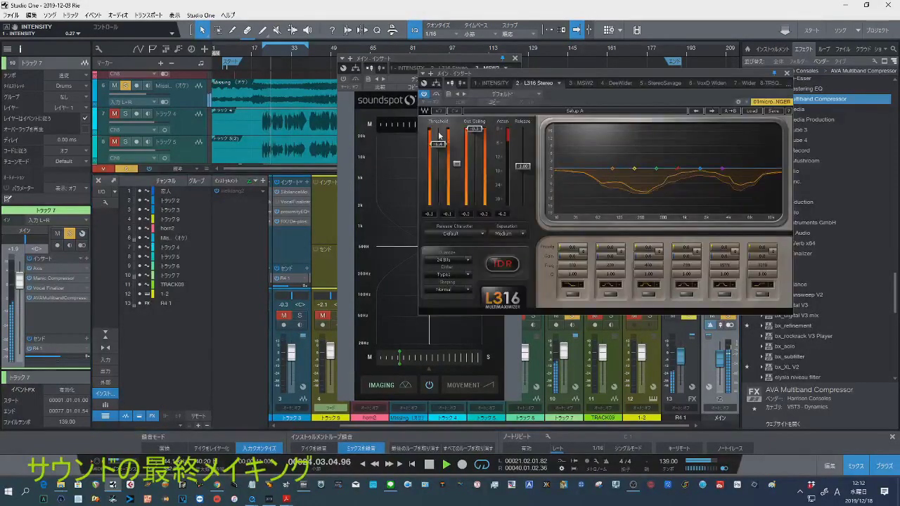
left_click_drag(442, 145, 442, 139)
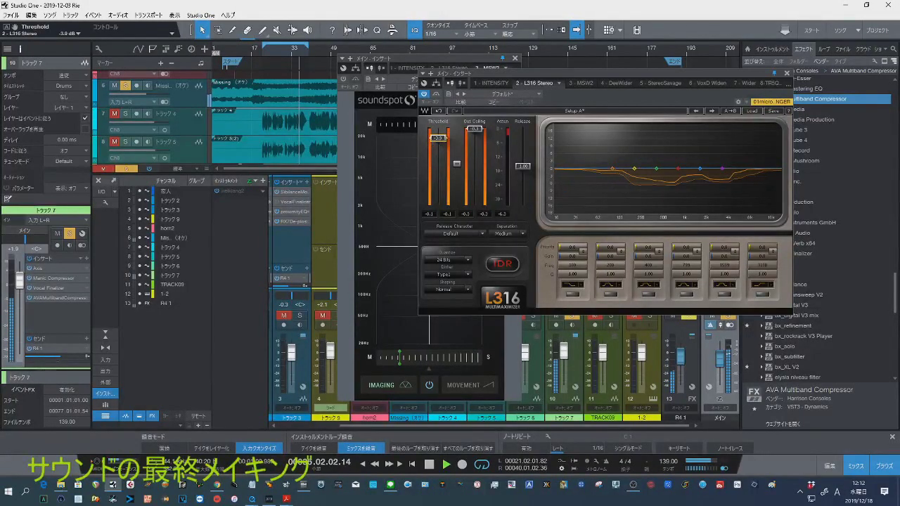
left_click_drag(438, 139, 438, 137)
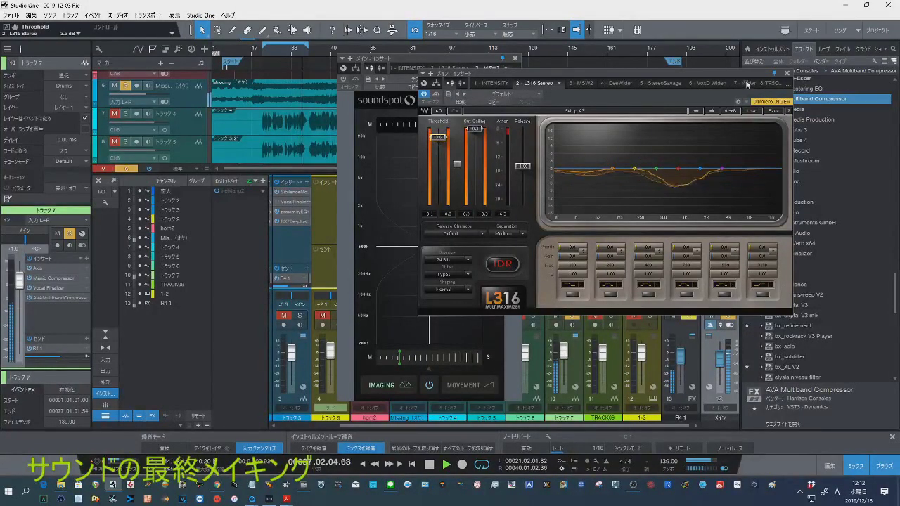
left_click(786, 74)
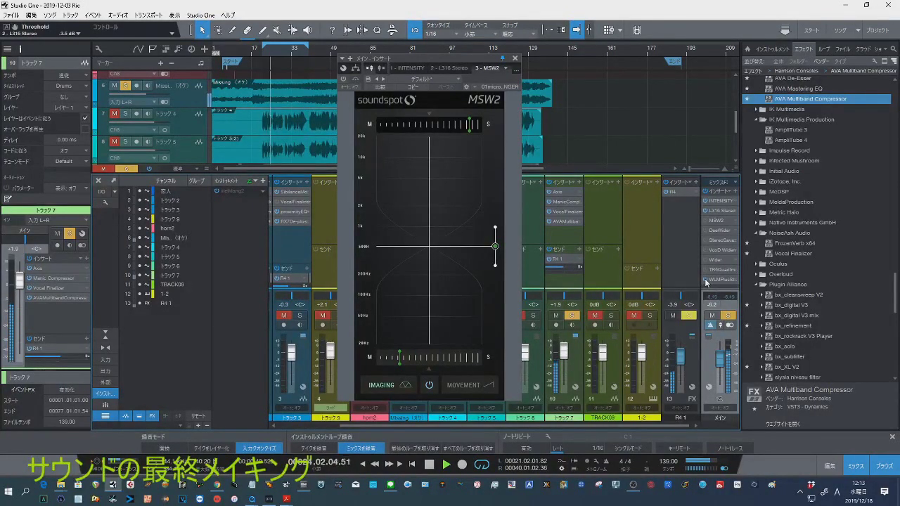
Open the WLM Plus loudness meter on the main channel, place it beside the mixer's track list, and reset its measurement
left_click(721, 280)
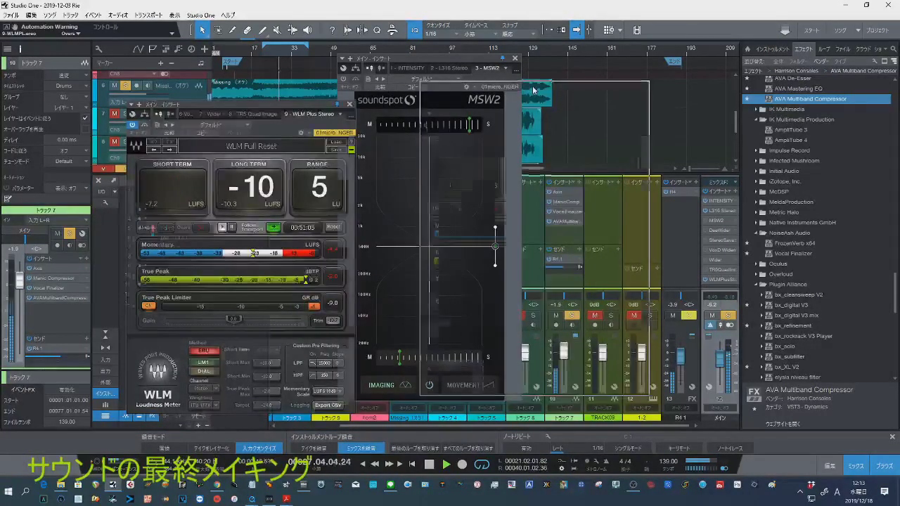
left_click_drag(248, 109, 543, 90)
left_click(627, 208)
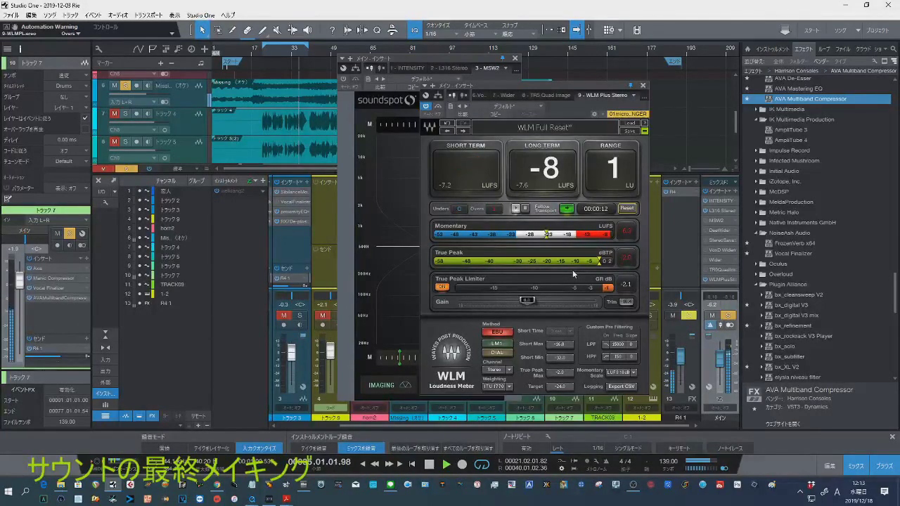
Set INTENSITY's intensity to +0.18 and bias to +0.12, lower its dry-wet mix, and reset the loudness meter
left_click(717, 201)
mouse_move(547, 247)
left_click_drag(537, 246, 537, 253)
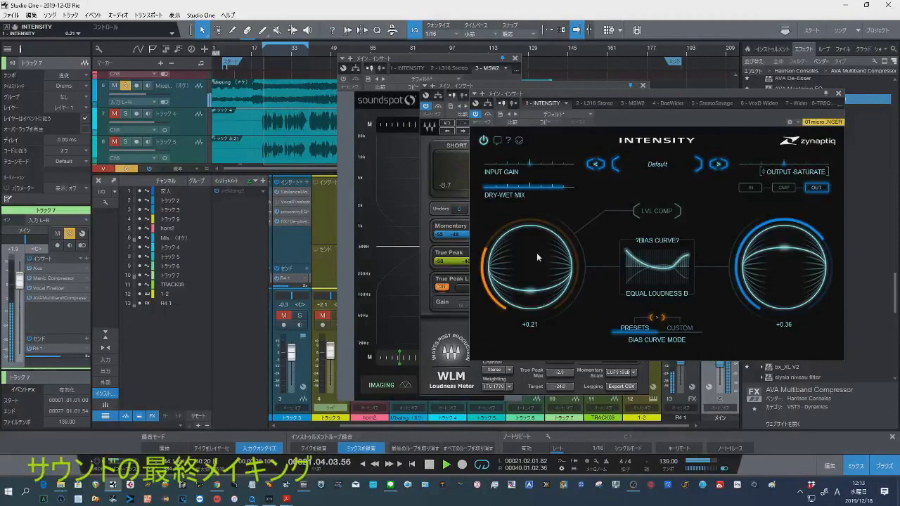
left_click_drag(556, 192, 536, 192)
left_click_drag(529, 248, 528, 250)
left_click_drag(763, 252, 765, 265)
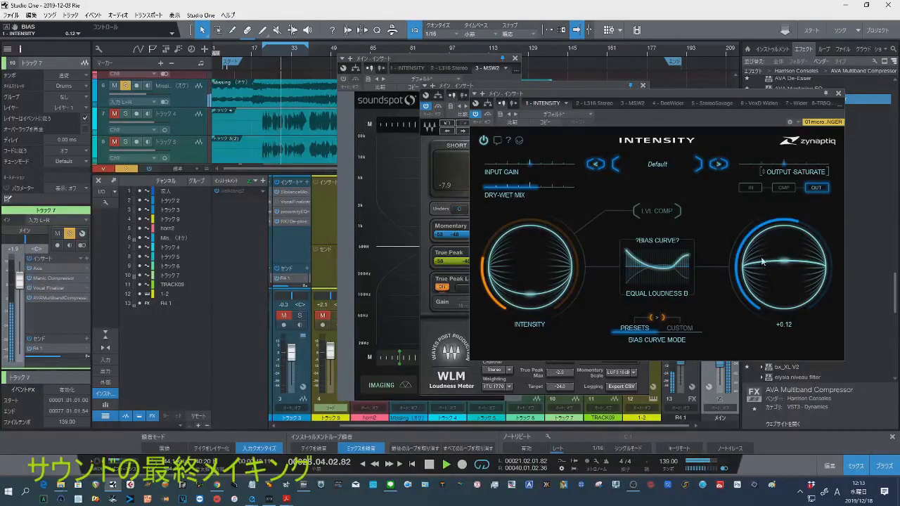
left_click(477, 82)
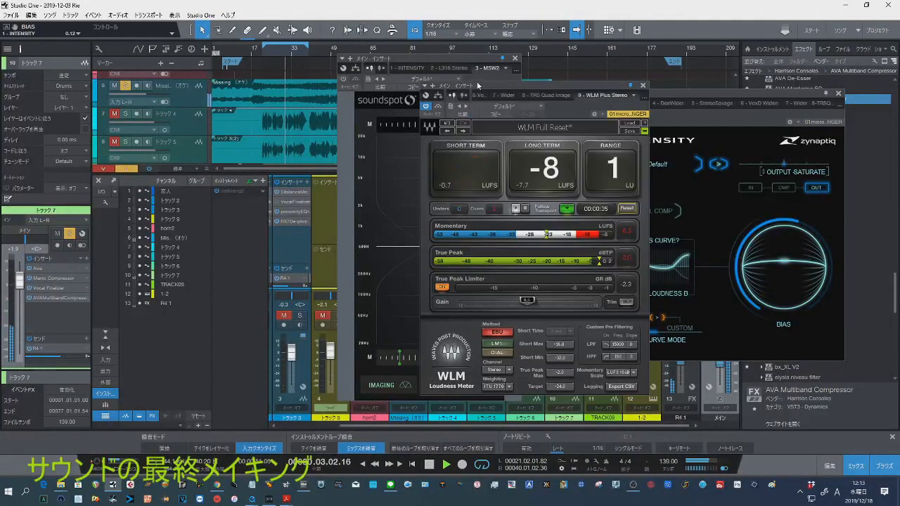
left_click(625, 209)
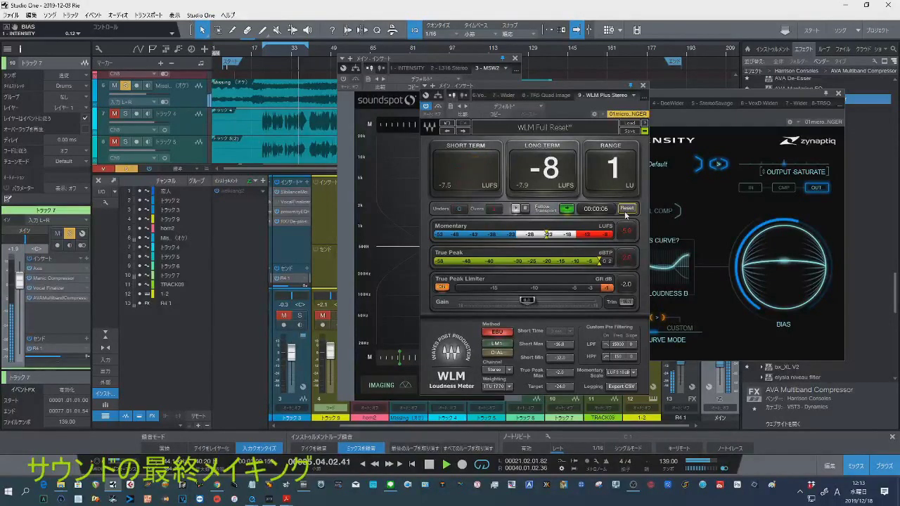
Set INTENSITY's output gain to -0.75 dB, dry-wet mix to 0.49 and intensity to +0.21, and close the plug-in
left_click(733, 205)
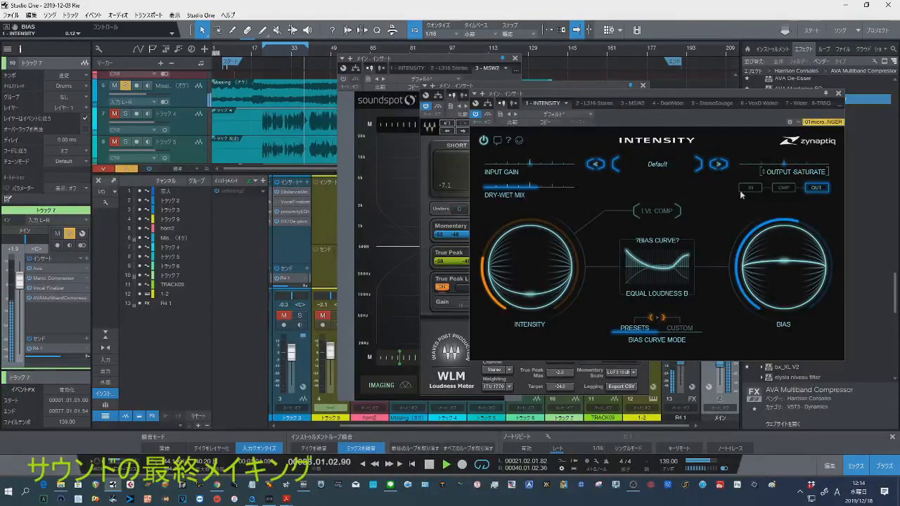
mouse_move(785, 169)
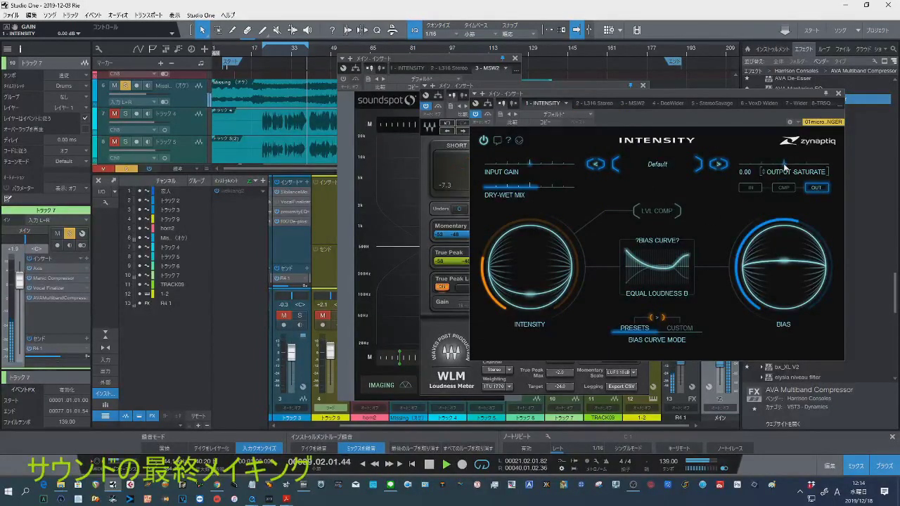
left_click_drag(784, 167, 781, 168)
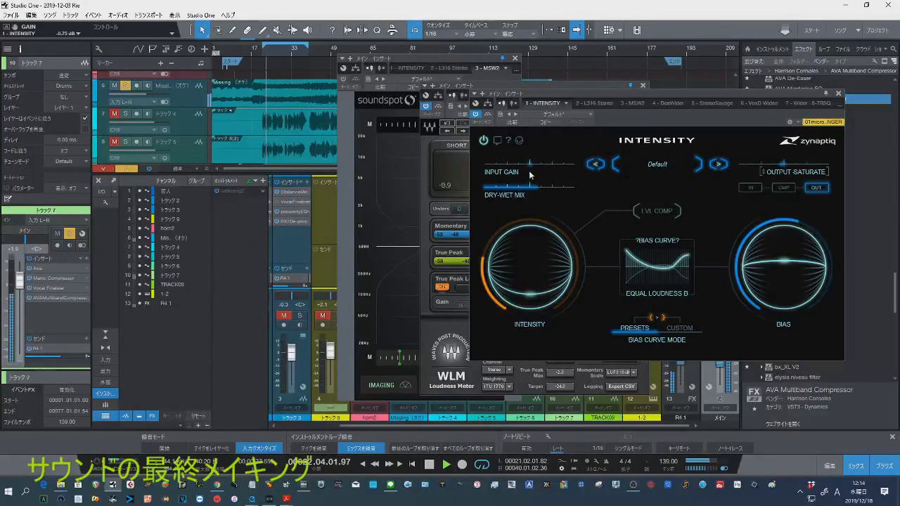
scroll(534, 193, "down", 1)
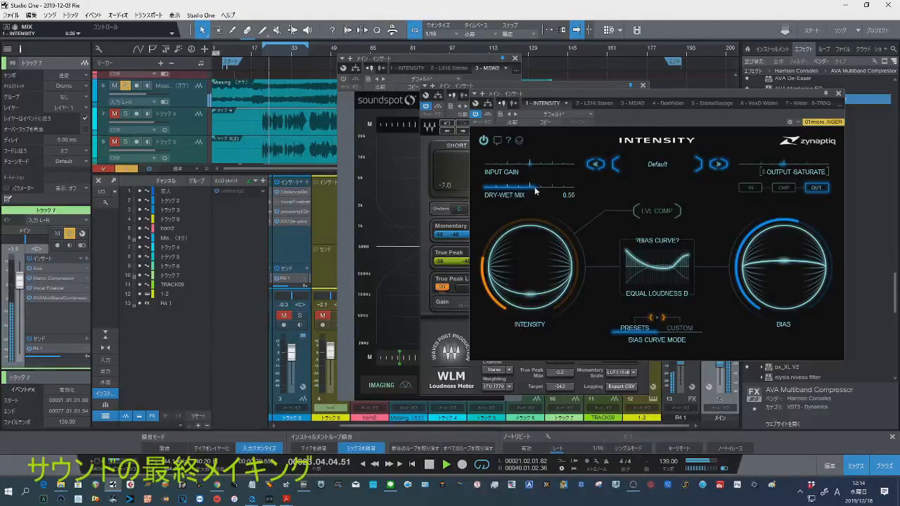
scroll(531, 190, "down", 1)
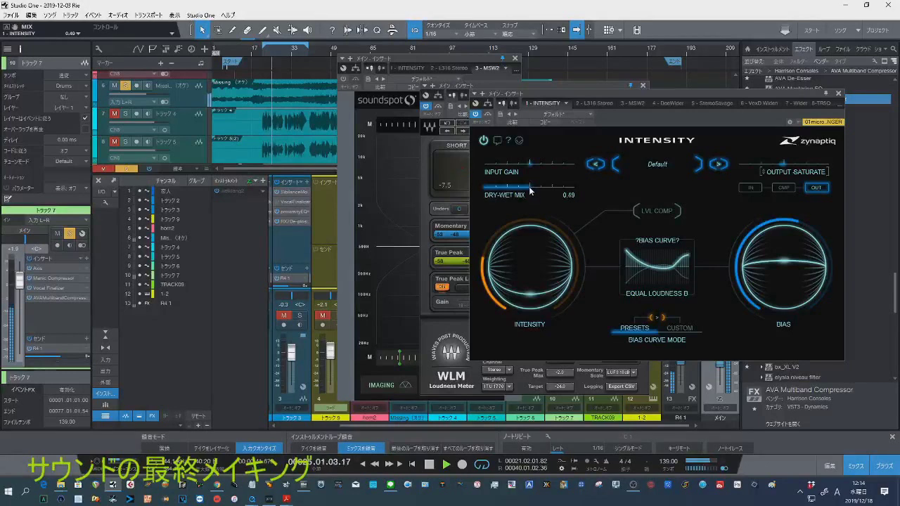
mouse_move(531, 239)
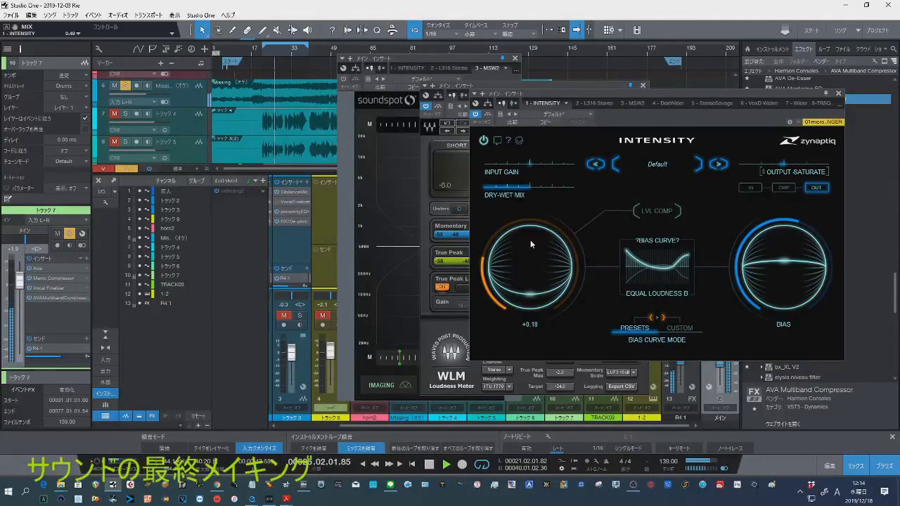
scroll(528, 248, "up", 3)
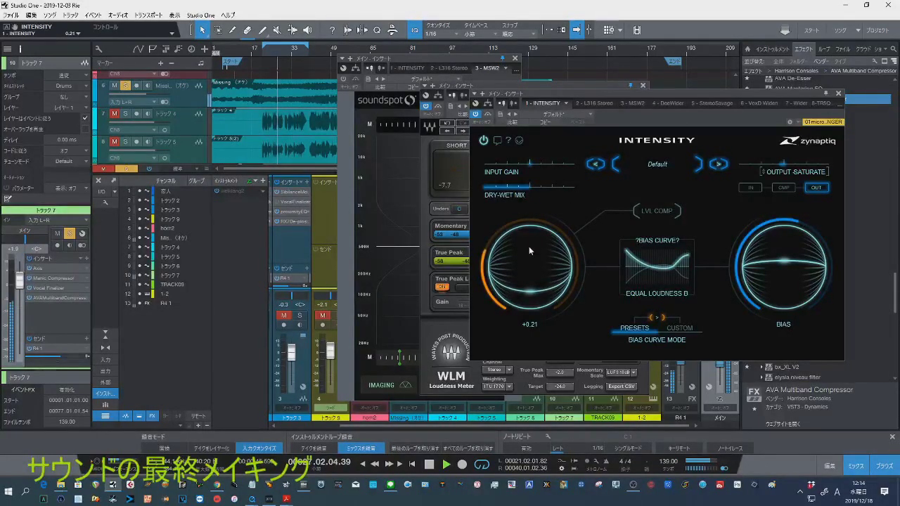
left_click(839, 95)
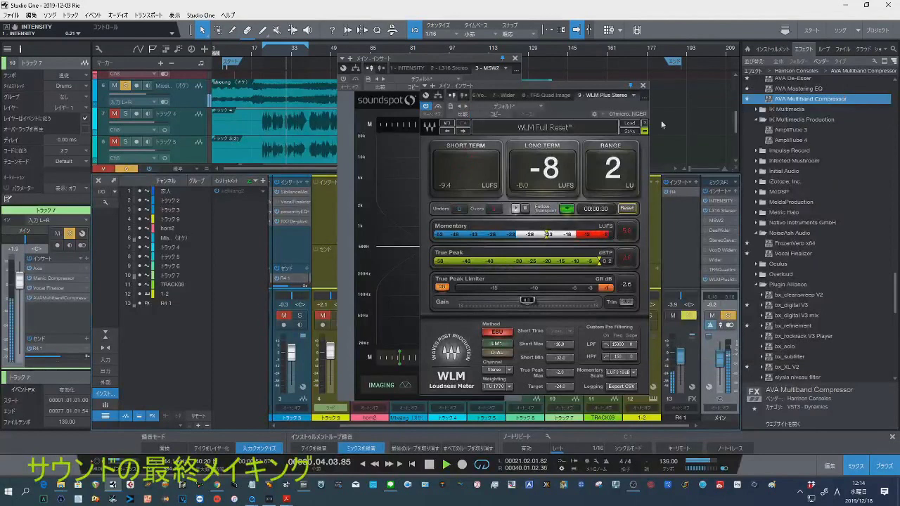
Enable MSW2 alongside the loudness meter during playback, and close its window once playback is stopped
left_click_drag(430, 59, 330, 67)
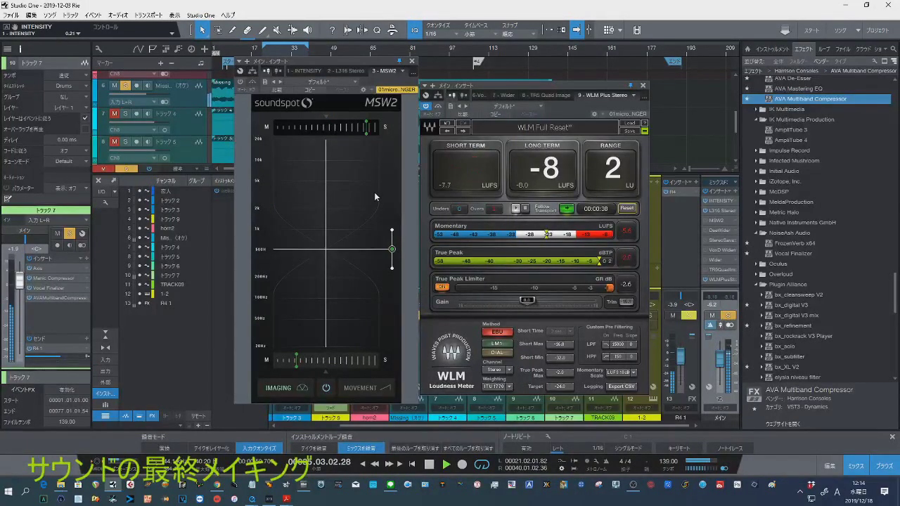
left_click(241, 83)
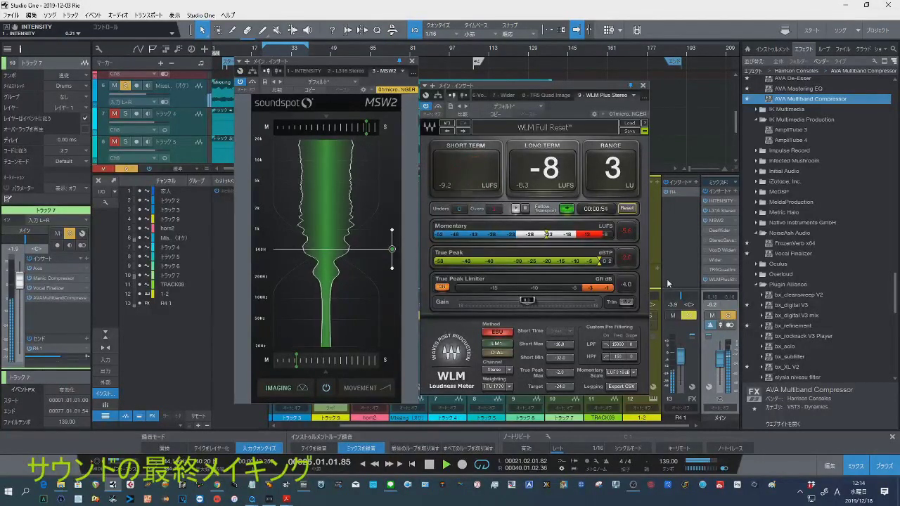
left_click(429, 464)
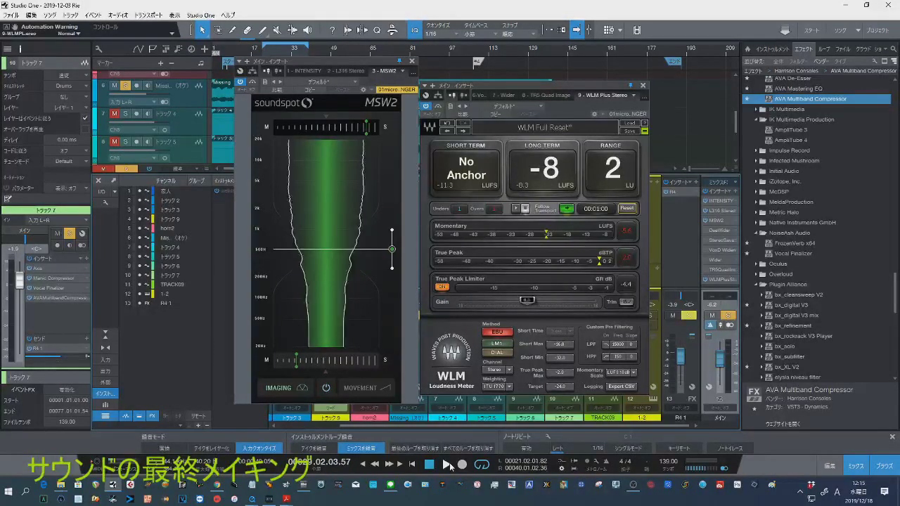
left_click(412, 61)
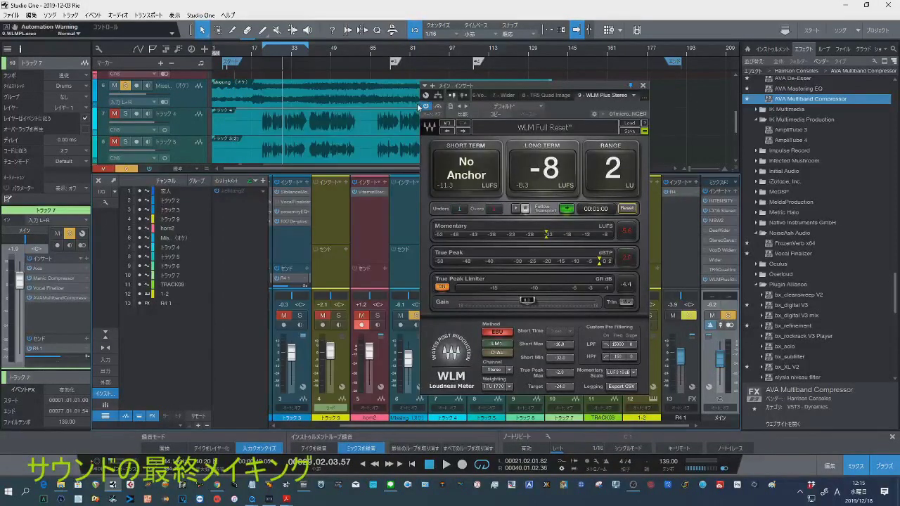
Play the song from about bar 40 and check track 7's AVA Multiband Compressor settings, closing the plug-in when done
left_click(311, 54)
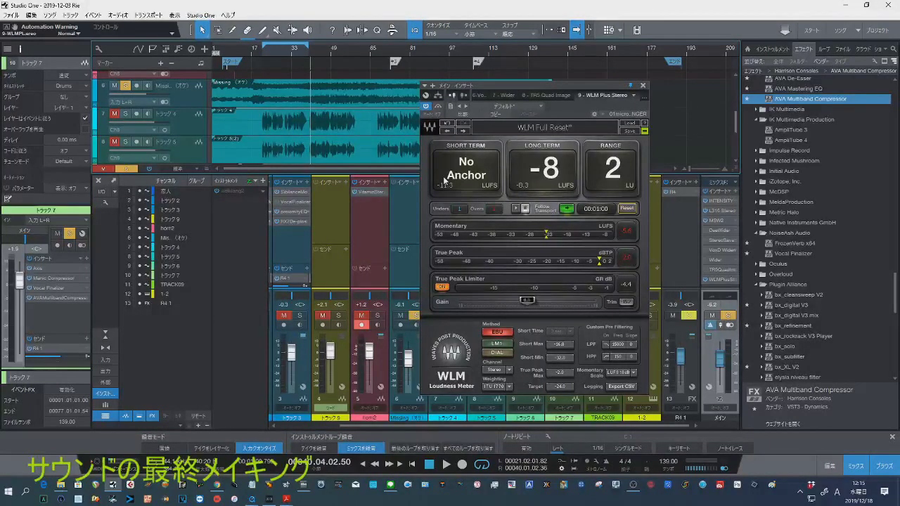
key("space")
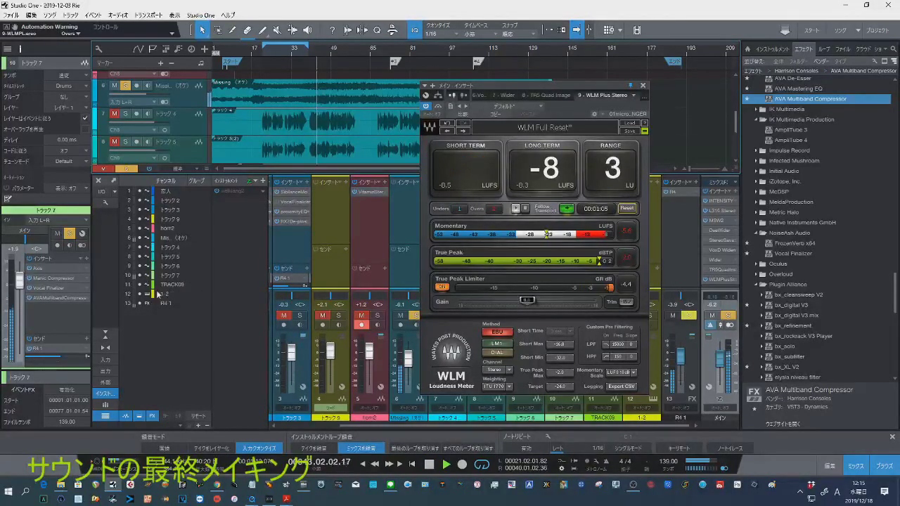
double_click(61, 296)
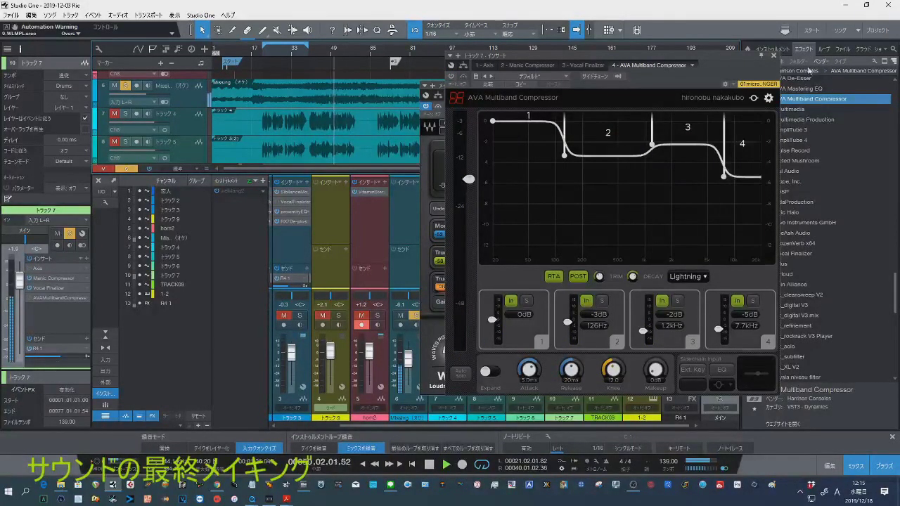
left_click(774, 55)
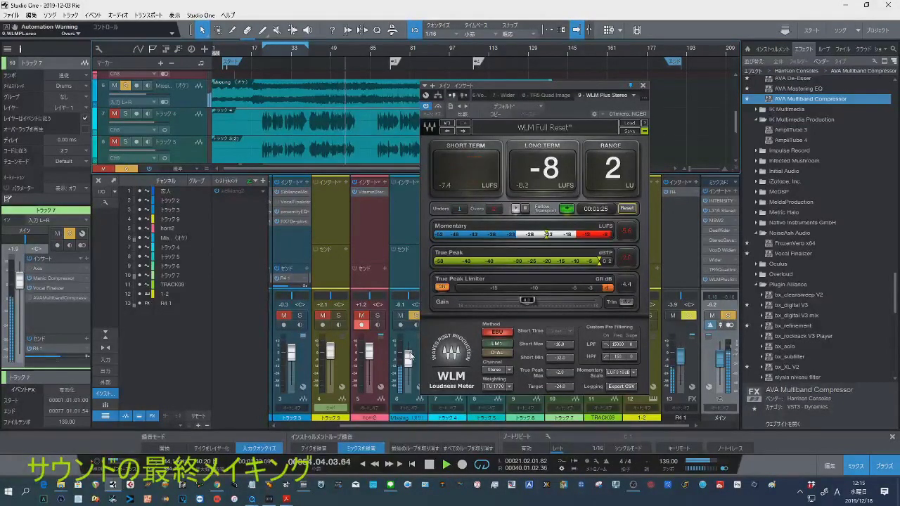
Set the Missing (オケ) track's volume to -4.4 dB, move playback to an earlier bar, and close the loudness meter
left_click_drag(410, 355, 412, 353)
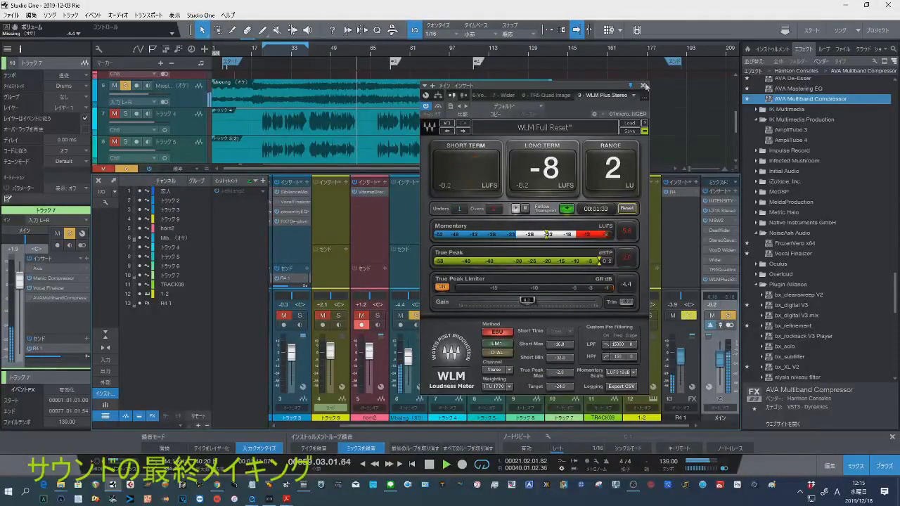
left_click(320, 53)
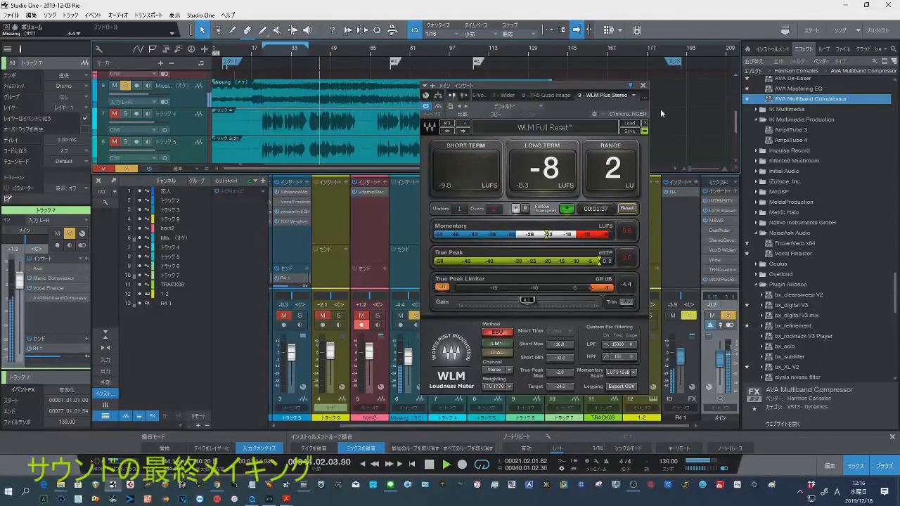
left_click(643, 85)
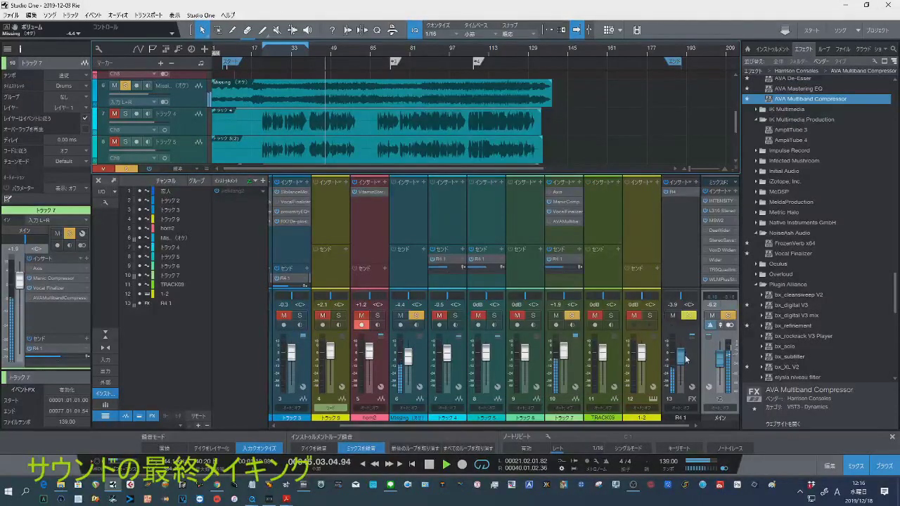
Set the R4 1 effect channel's volume to -7.2 dB, then set the main channel's INTENSITY amount to +0.15 and close the plug-in
left_click_drag(685, 361, 684, 366)
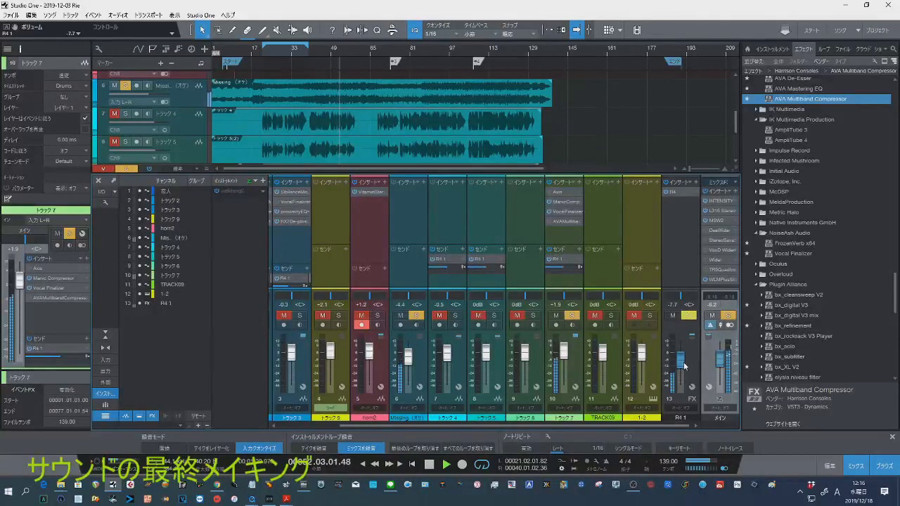
left_click_drag(684, 365, 684, 363)
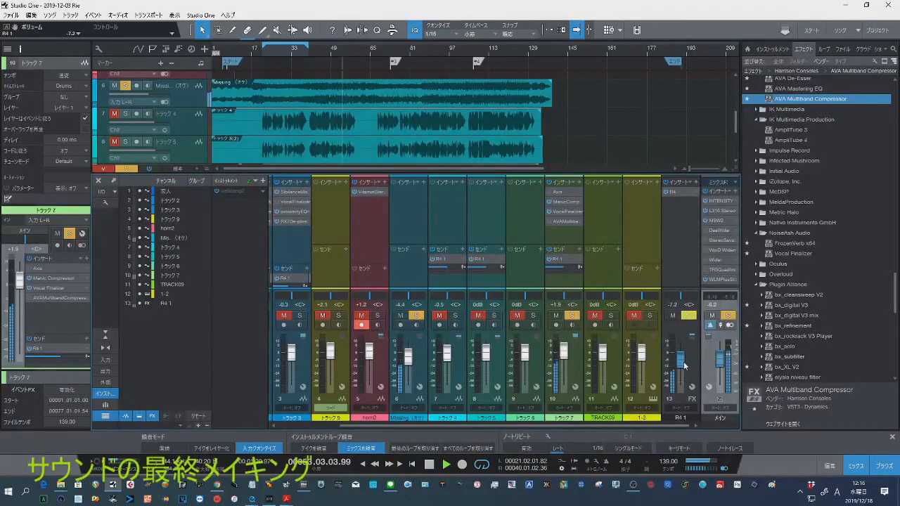
left_click(712, 201)
left_click_drag(531, 244, 531, 251)
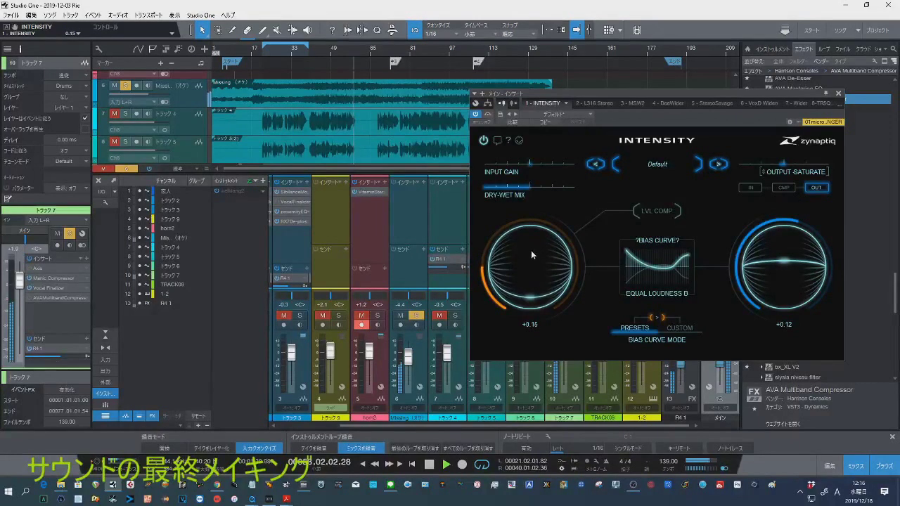
left_click(839, 94)
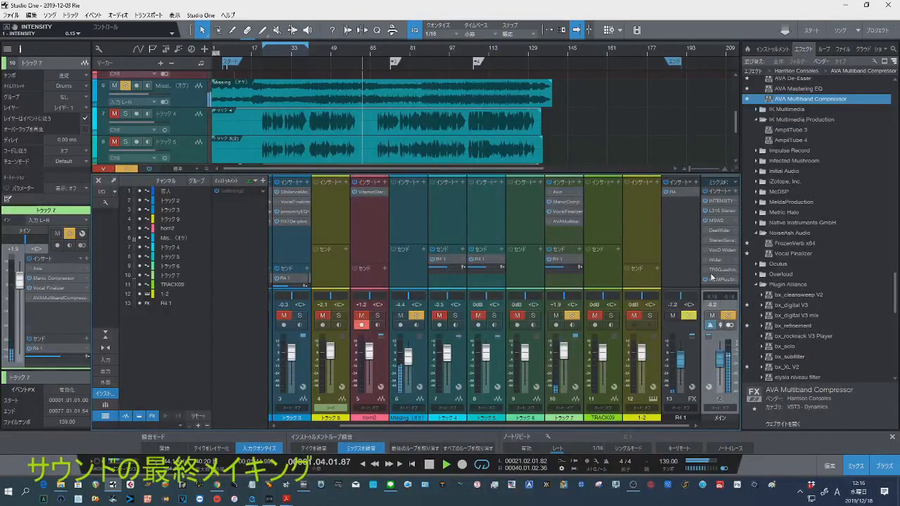
Stop playback, replay the song from about bar 23 to hear it with the main channel's plug-ins off, and stop again
key("space")
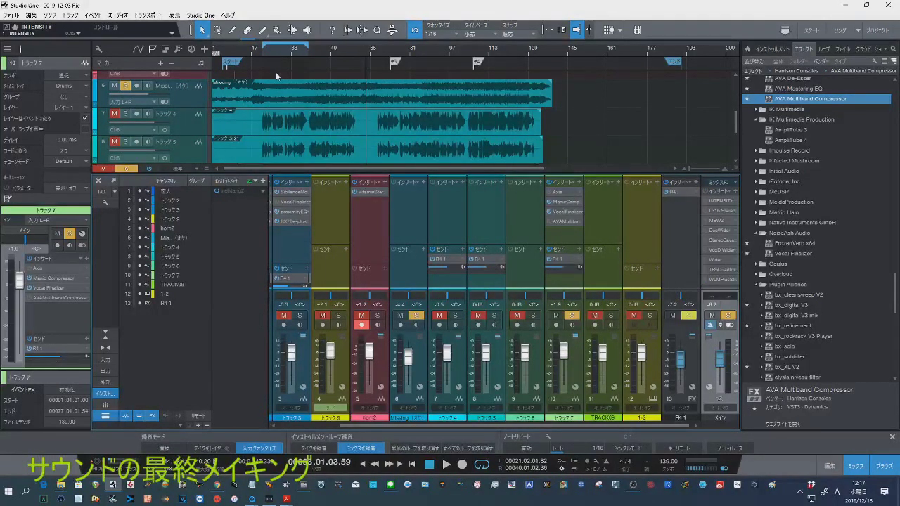
left_click(270, 50)
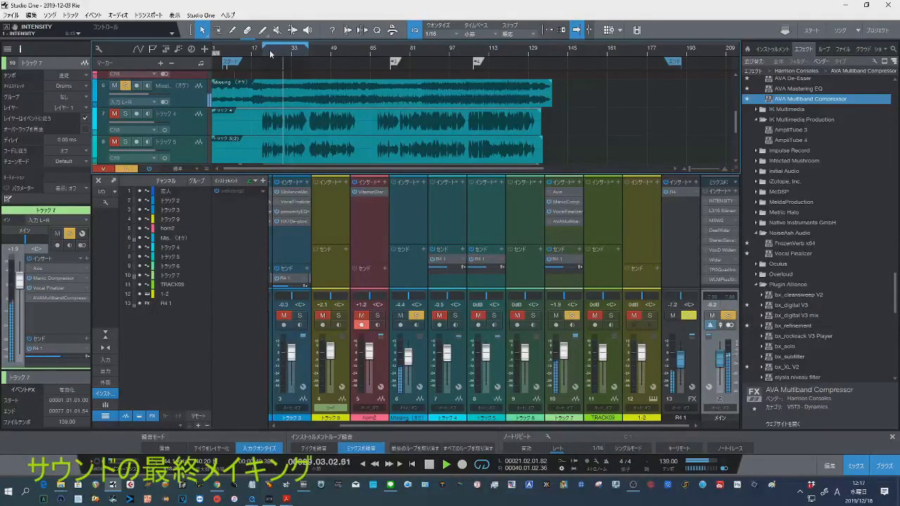
key("space")
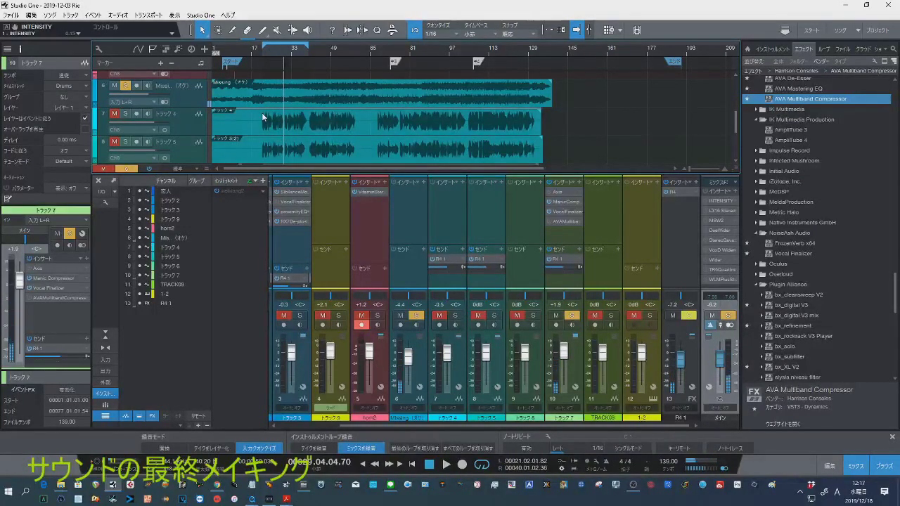